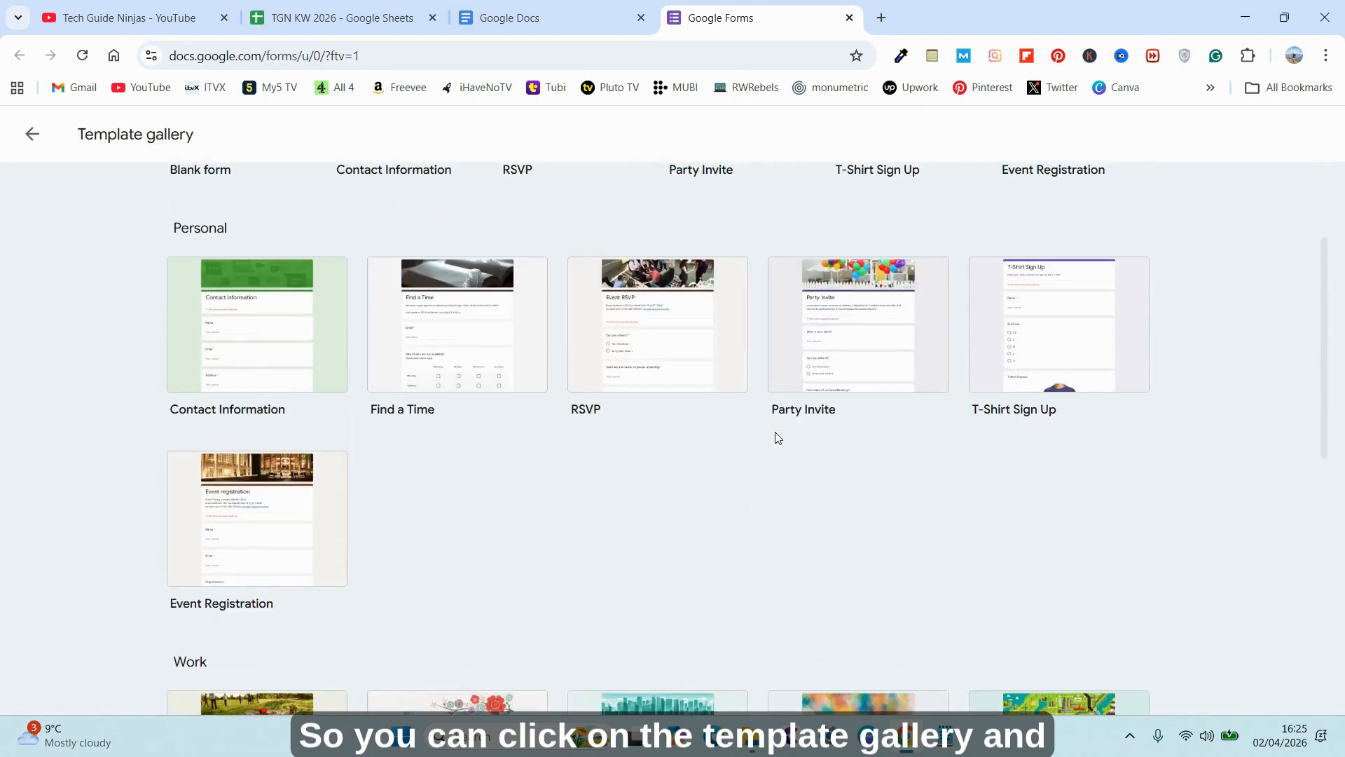
Step: Create a new blank form from the template gallery
scroll(775, 444, "up", 3)
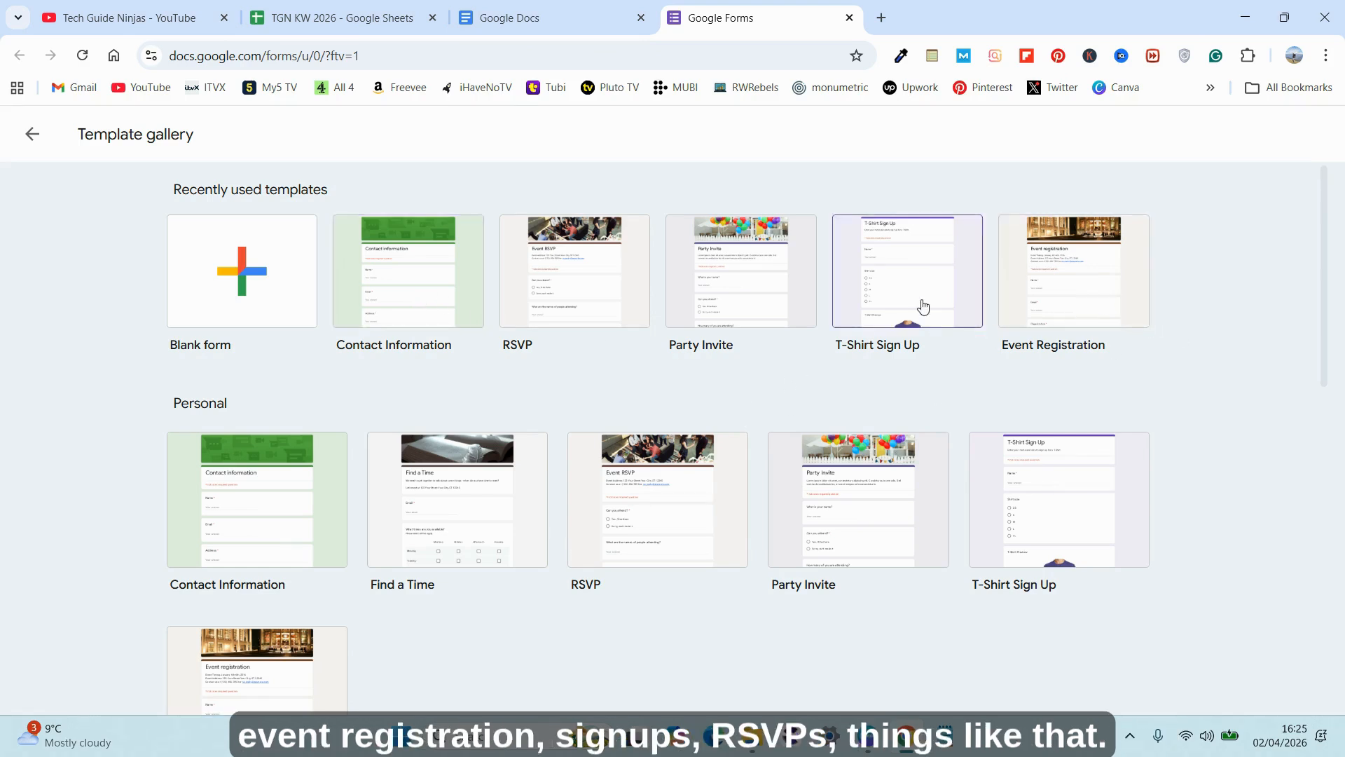
scroll(709, 480, "down", 4)
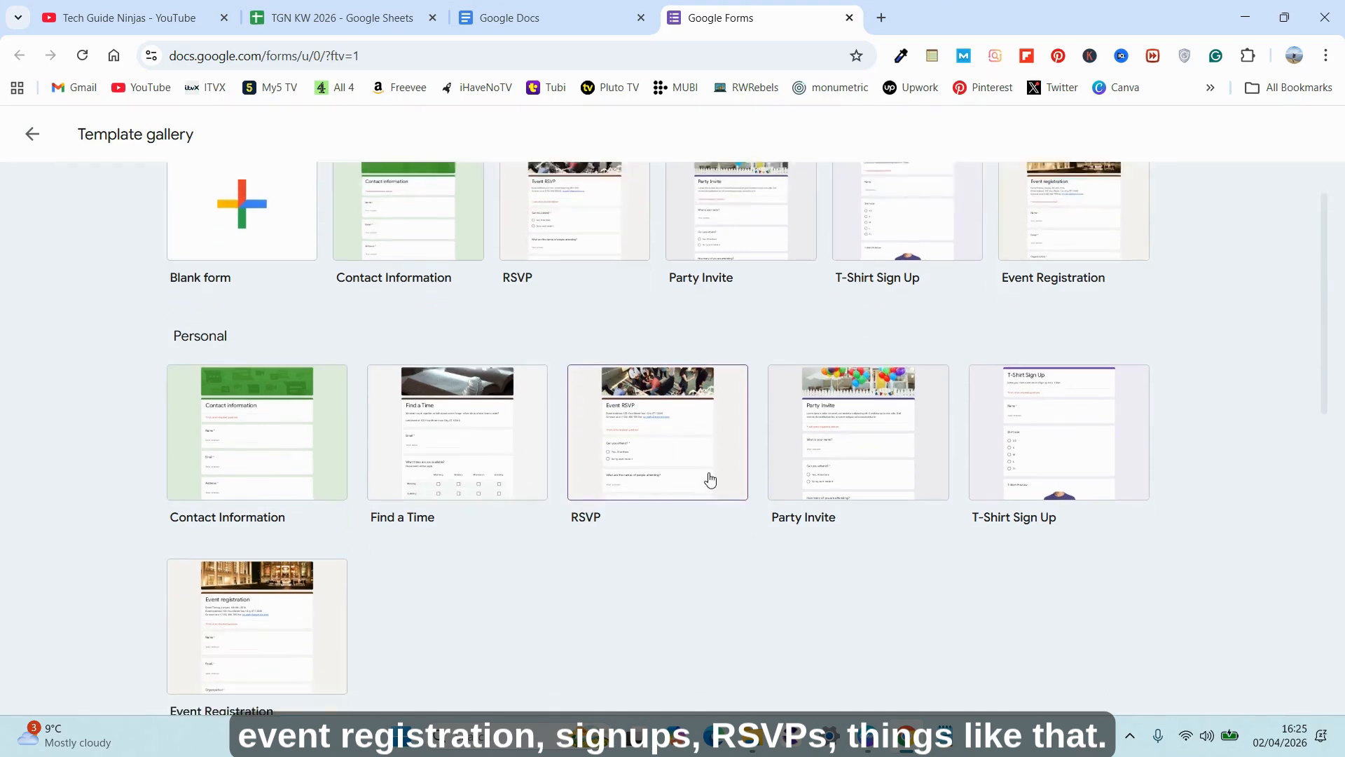
scroll(733, 474, "up", 4)
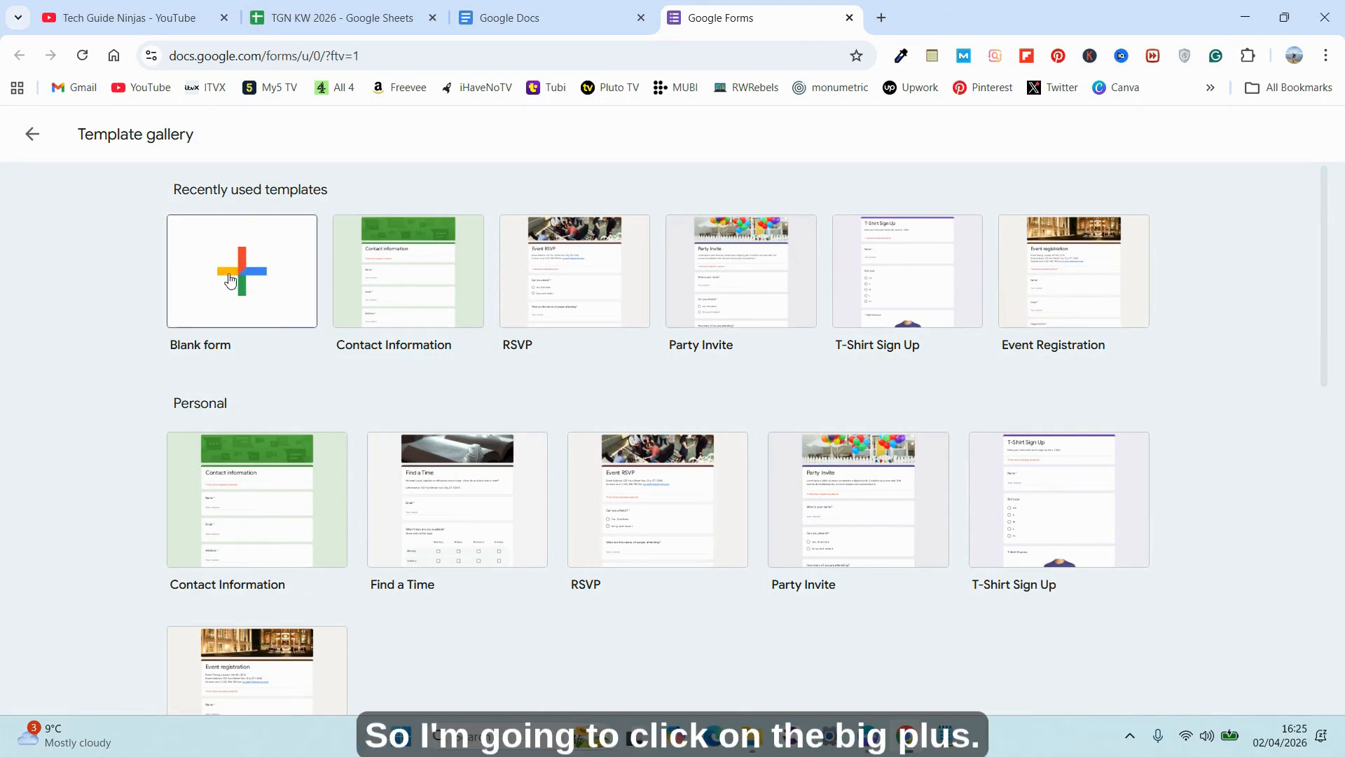
left_click(252, 279)
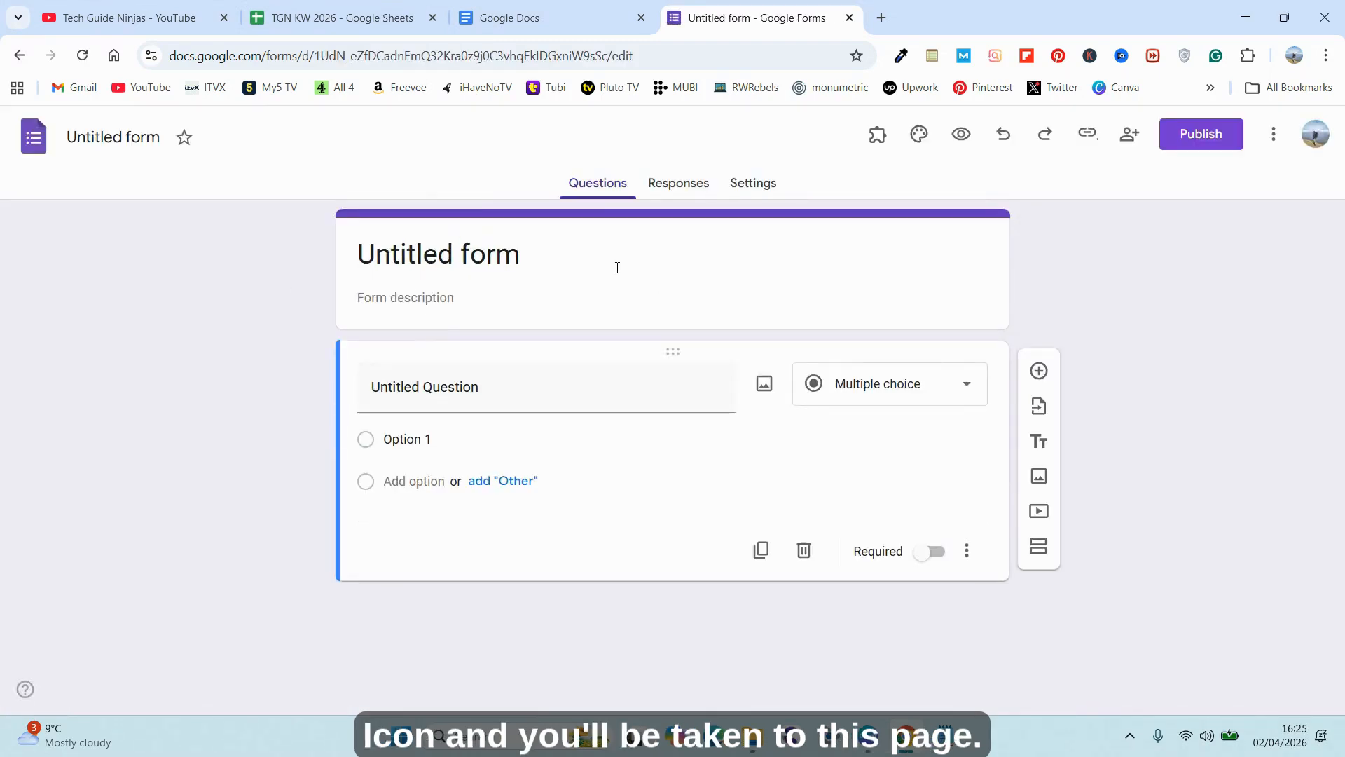
Step: Replace the default form title with "Questionnaire for Mums"
left_click(617, 268)
key("BackSpace")
key("BackSpace")
key("BackSpace")
key("BackSpace")
key("BackSpace")
key("BackSpace")
key("BackSpace")
key("BackSpace")
key("BackSpace")
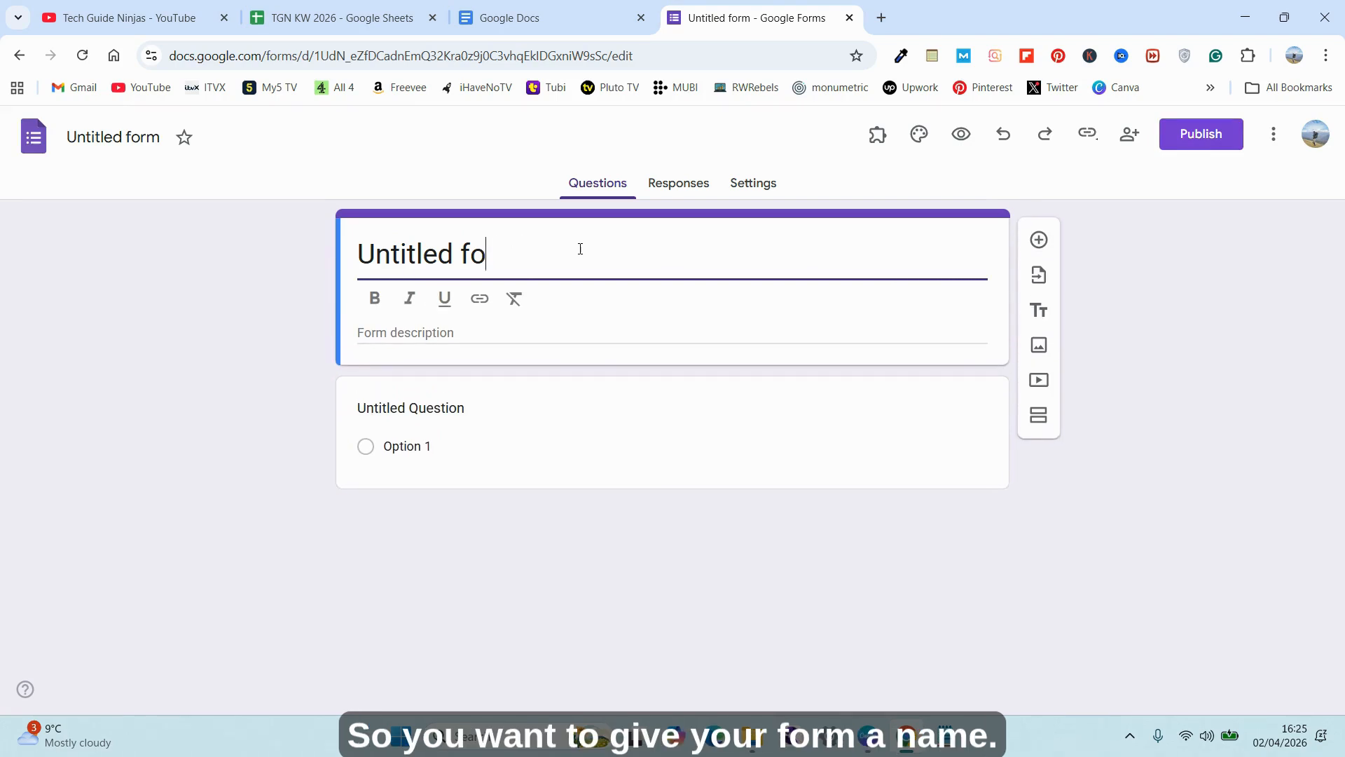
key("BackSpace")
key("BackSpace")
key("BackSpace")
key("BackSpace")
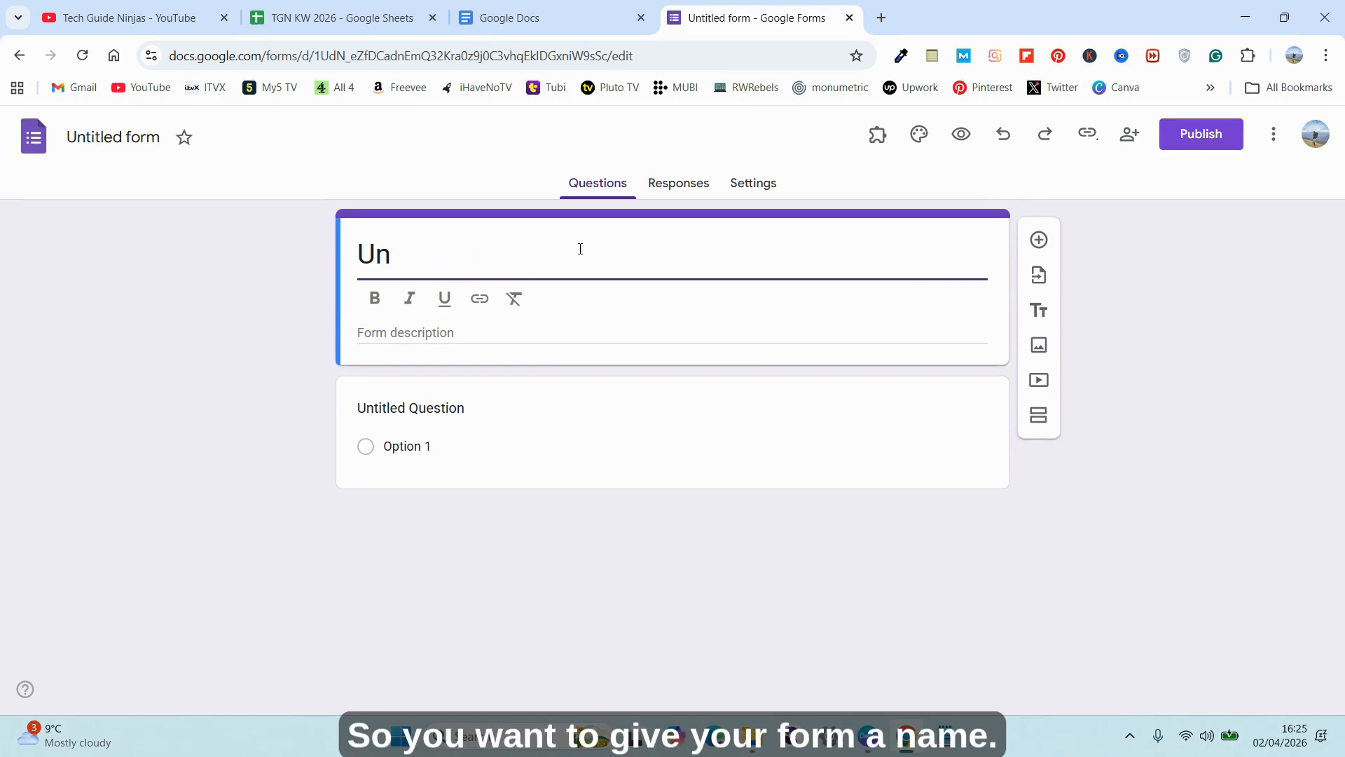
type("Ques")
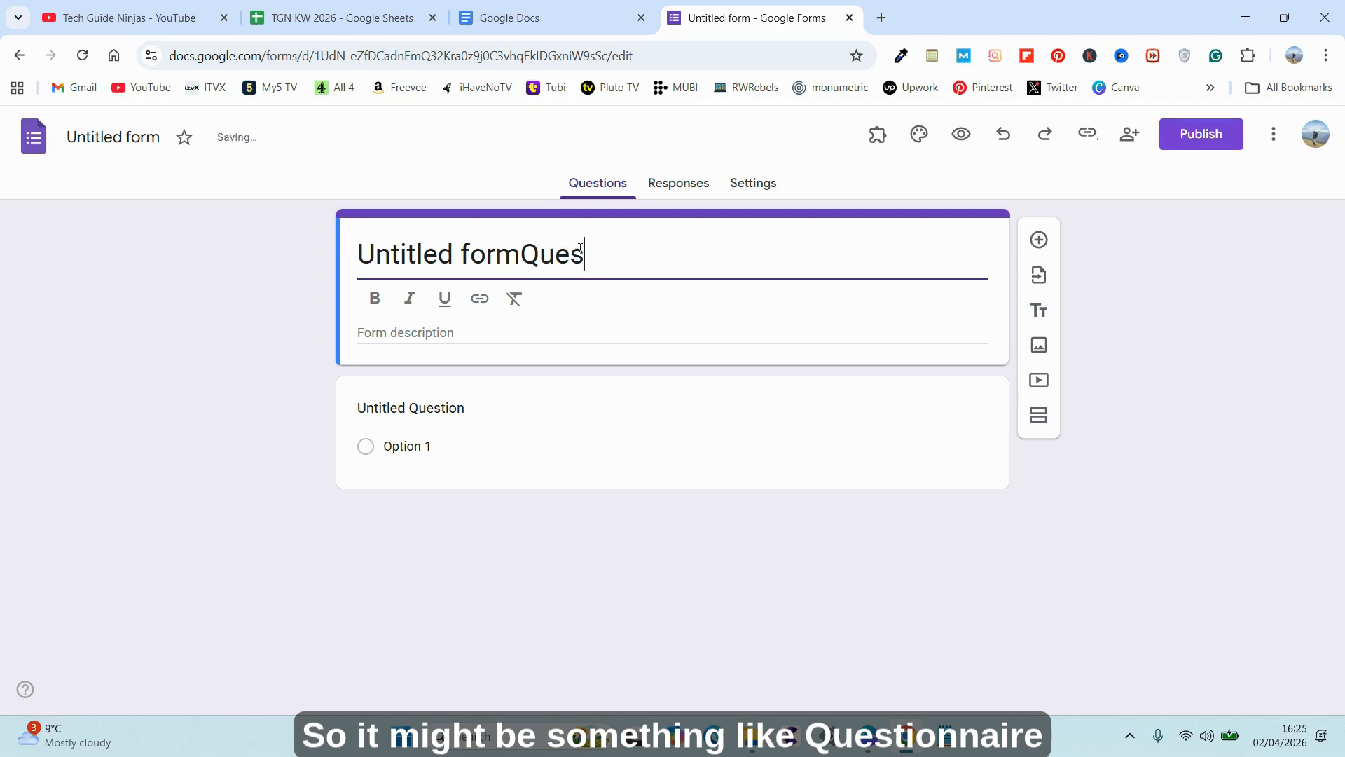
type("tionnaire")
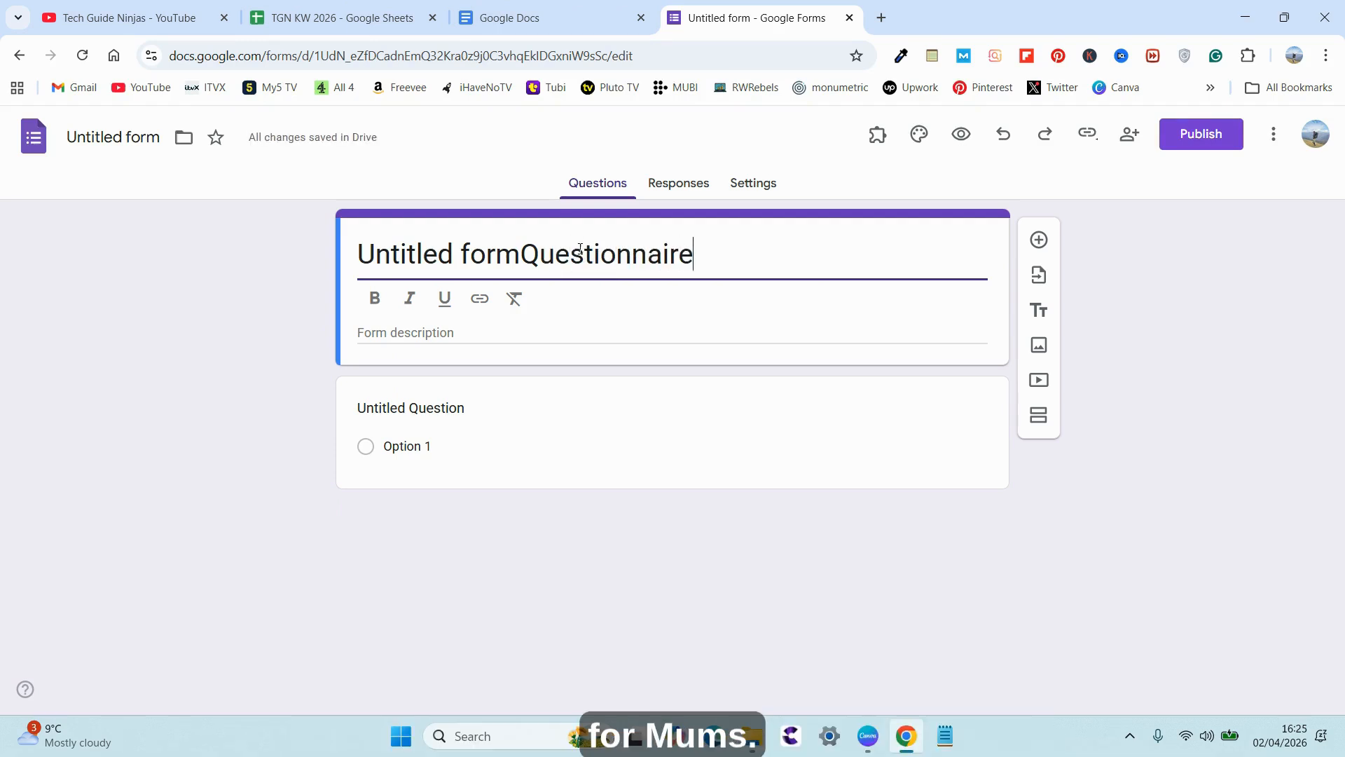
type(" for Mums")
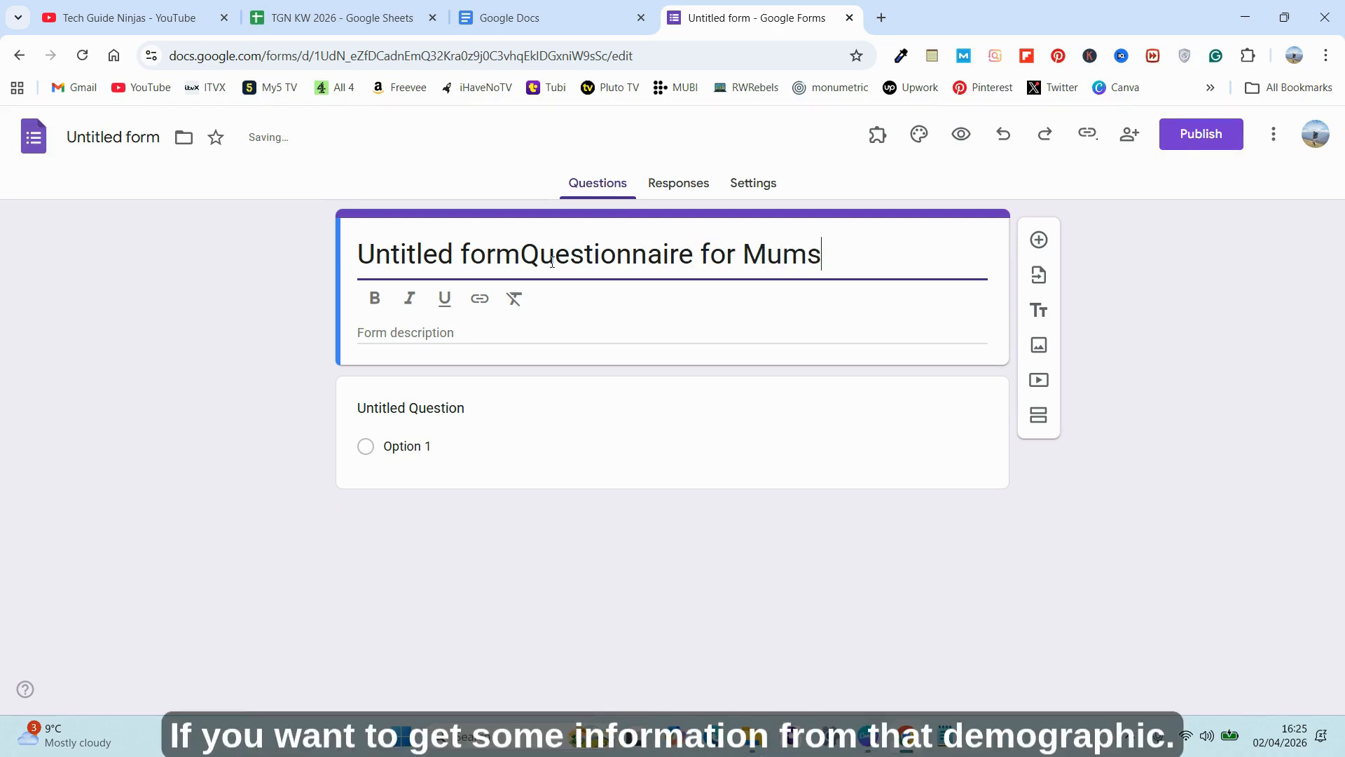
key("BackSpace")
key("BackSpace")
key("BackSpace")
key("BackSpace")
key("BackSpace")
key("BackSpace")
key("BackSpace")
key("BackSpace")
key("BackSpace")
key("BackSpace")
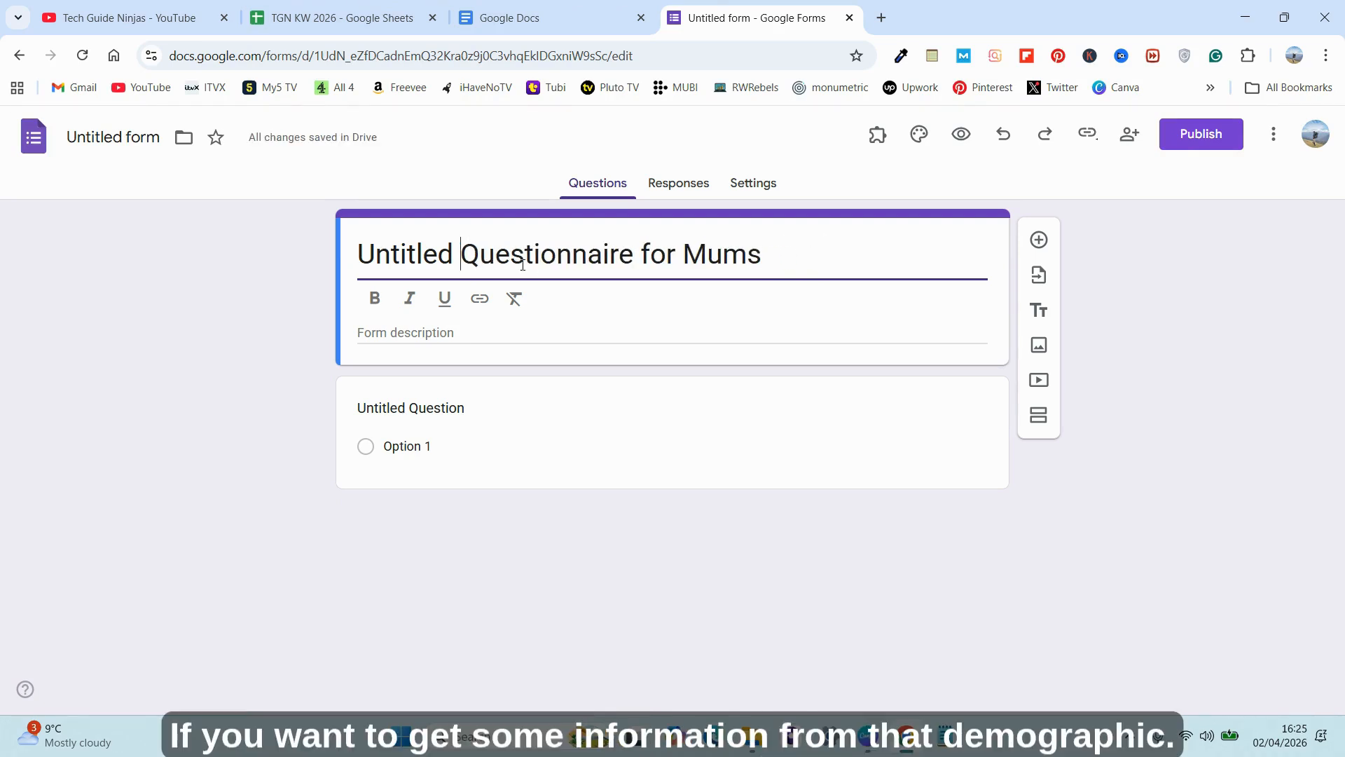
key("BackSpace")
key("BackSpace")
key("BackSpace")
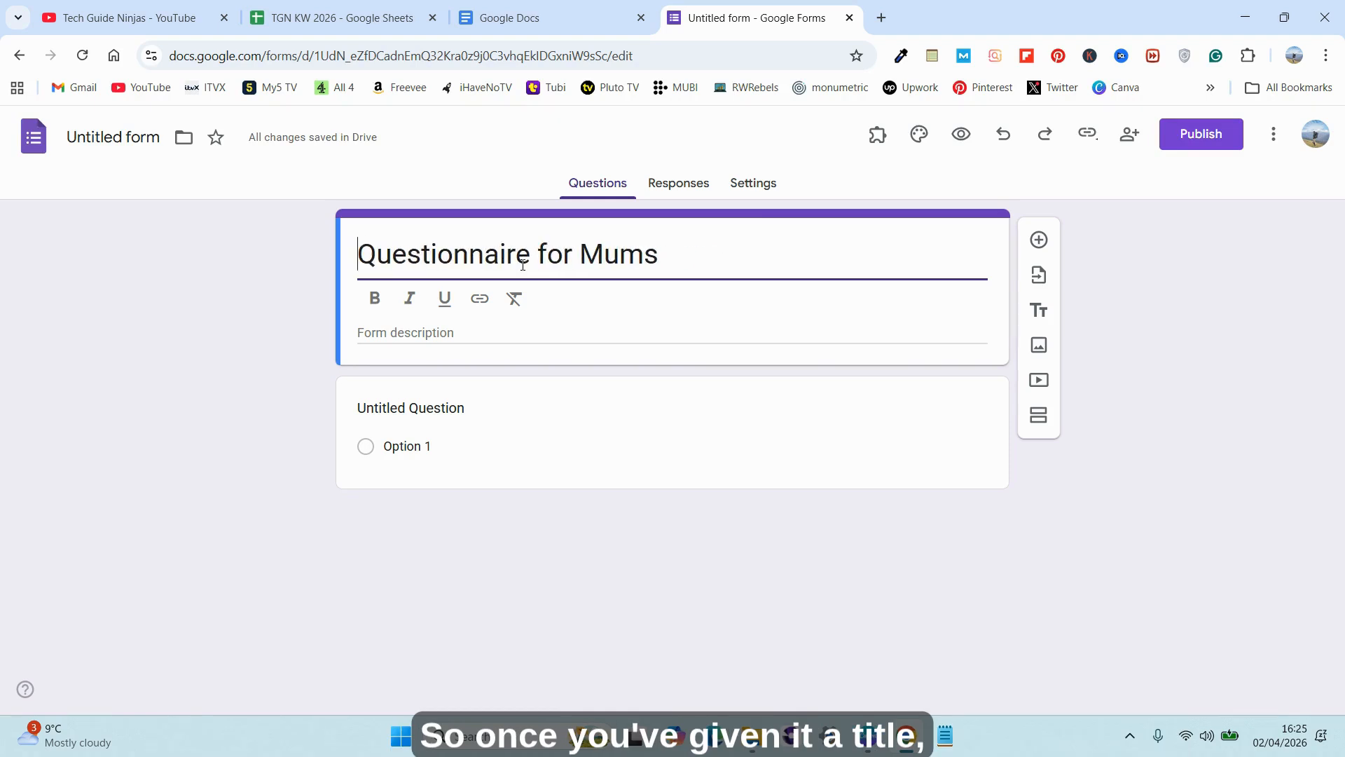
Step: Enter "Get information about diet." as the form description
left_click(486, 333)
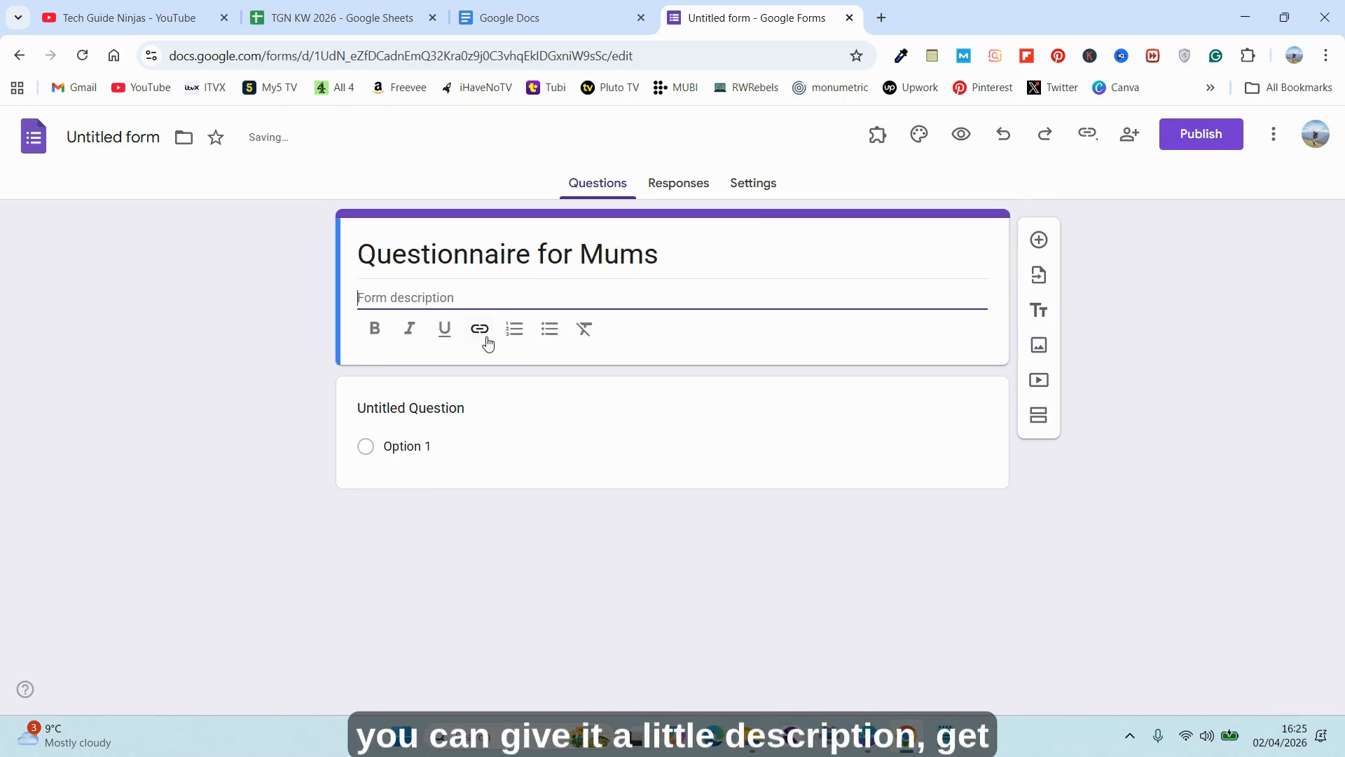
type("Get i")
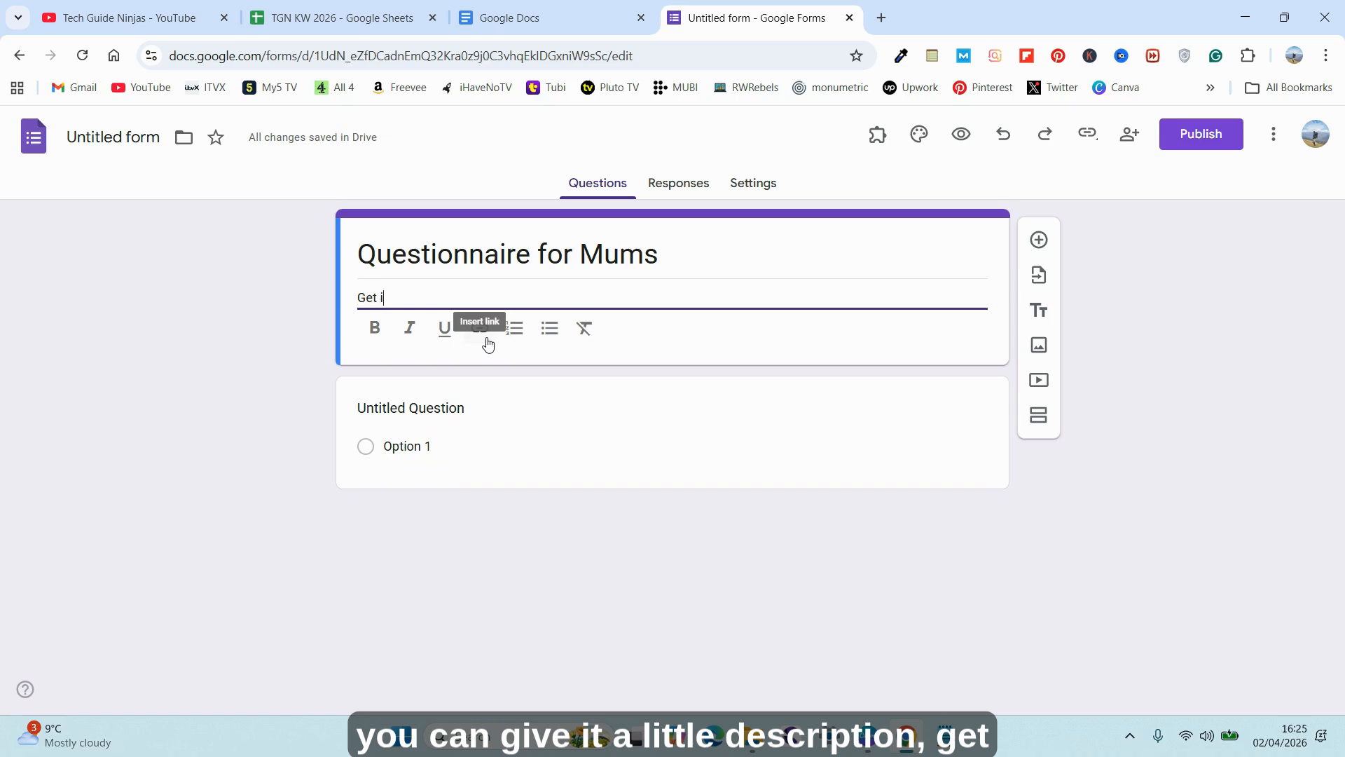
type("nformation abot diet.")
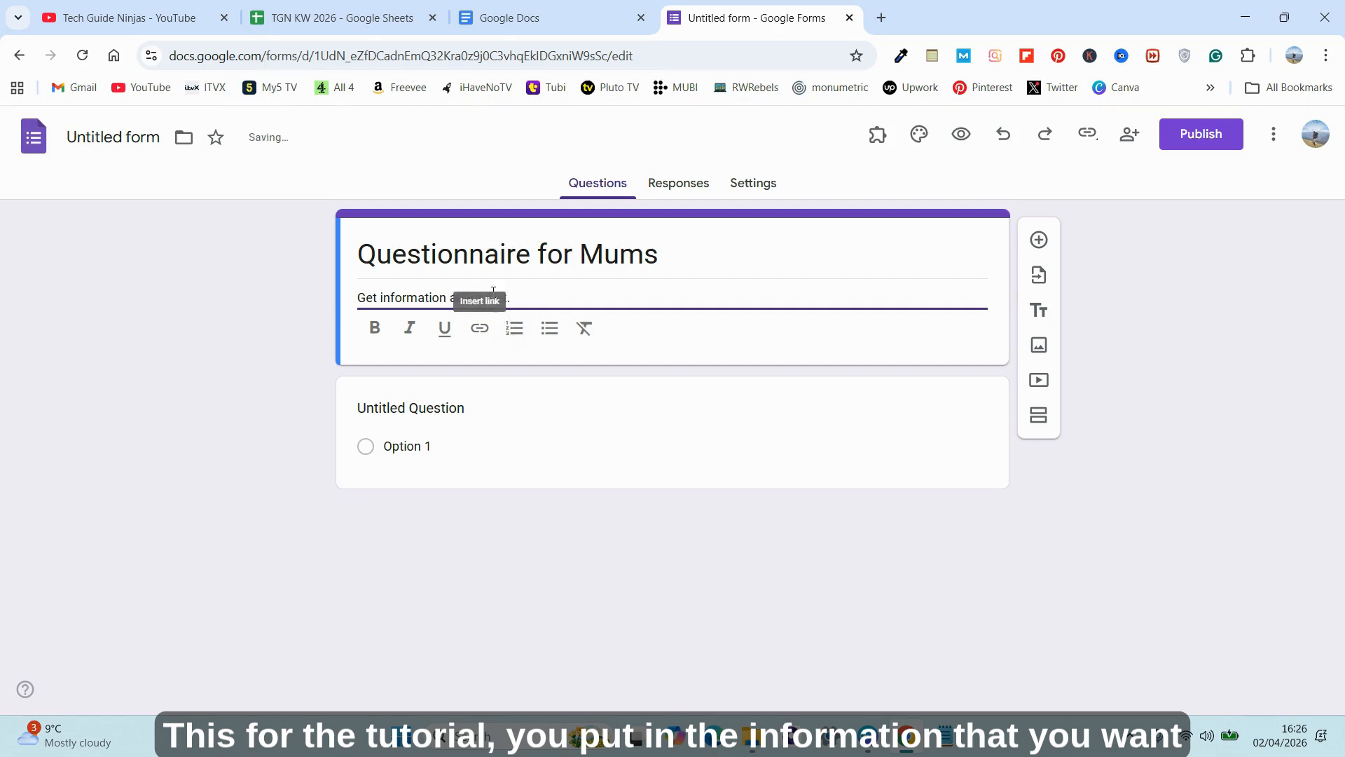
key("BackSpace")
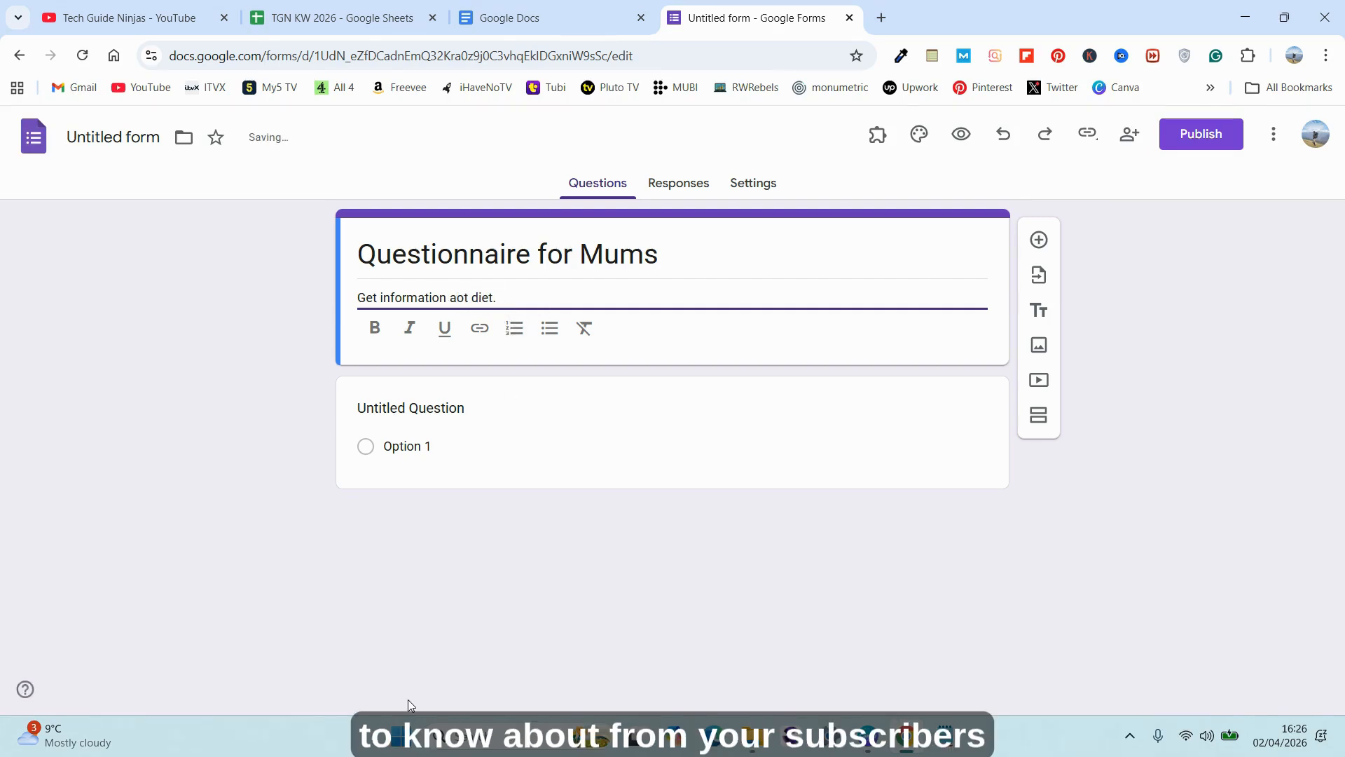
type("bou")
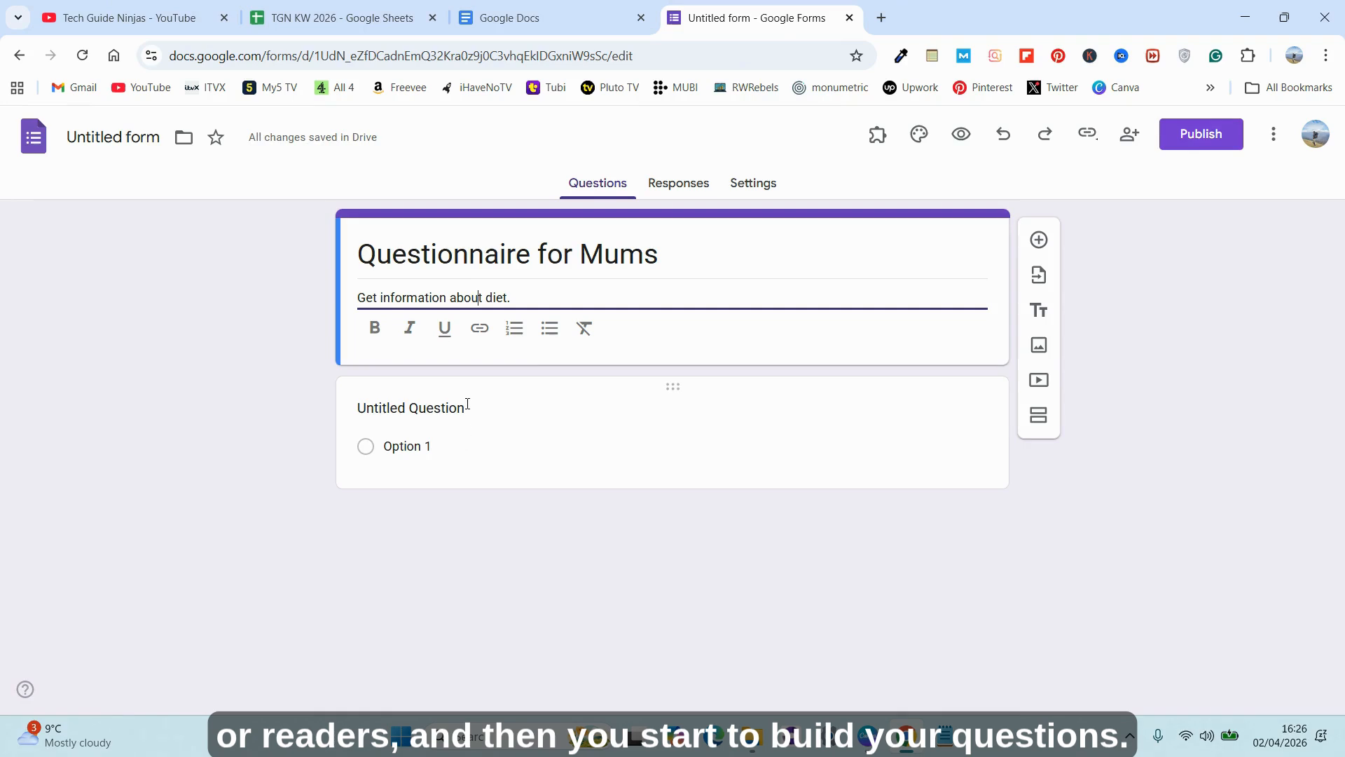
Step: Word the first question as "What is your favourite pizza?" and make it a Short answer question
left_click(414, 406)
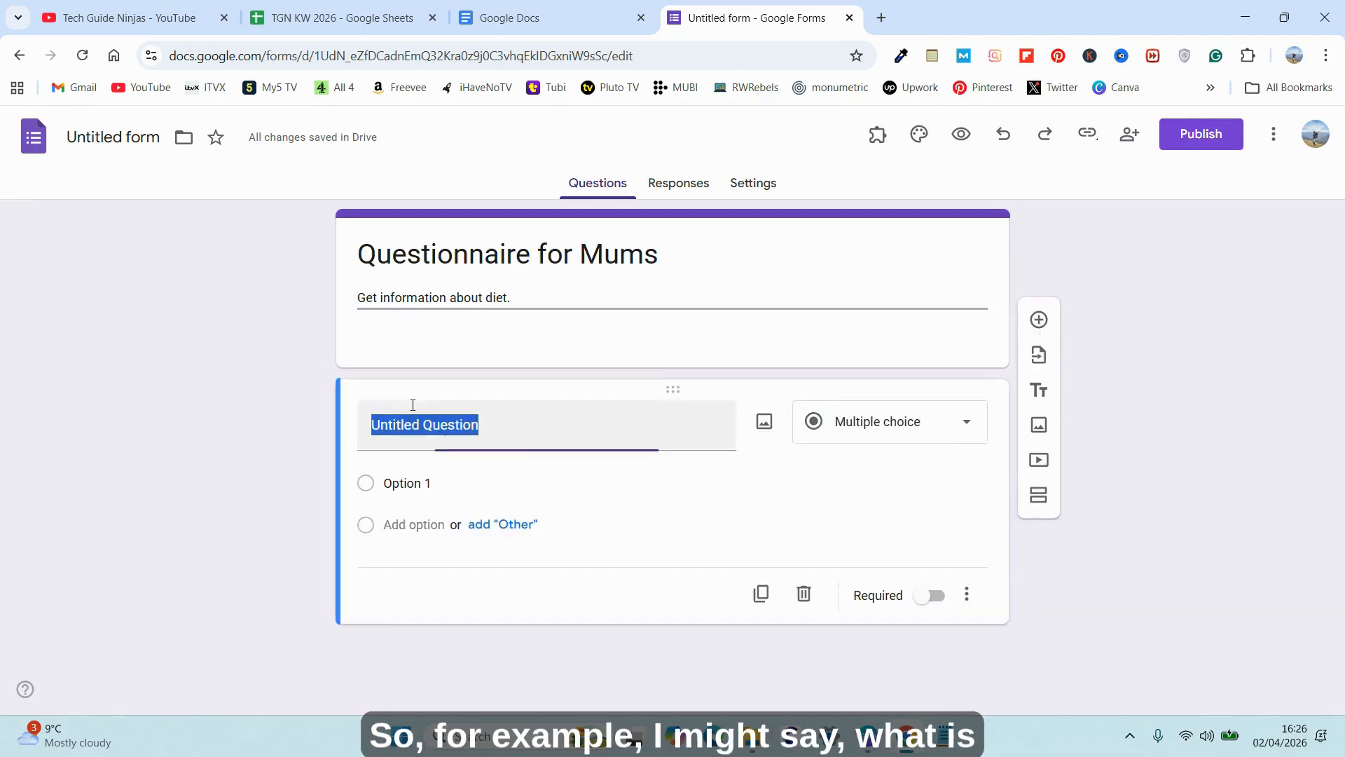
key("BackSpace")
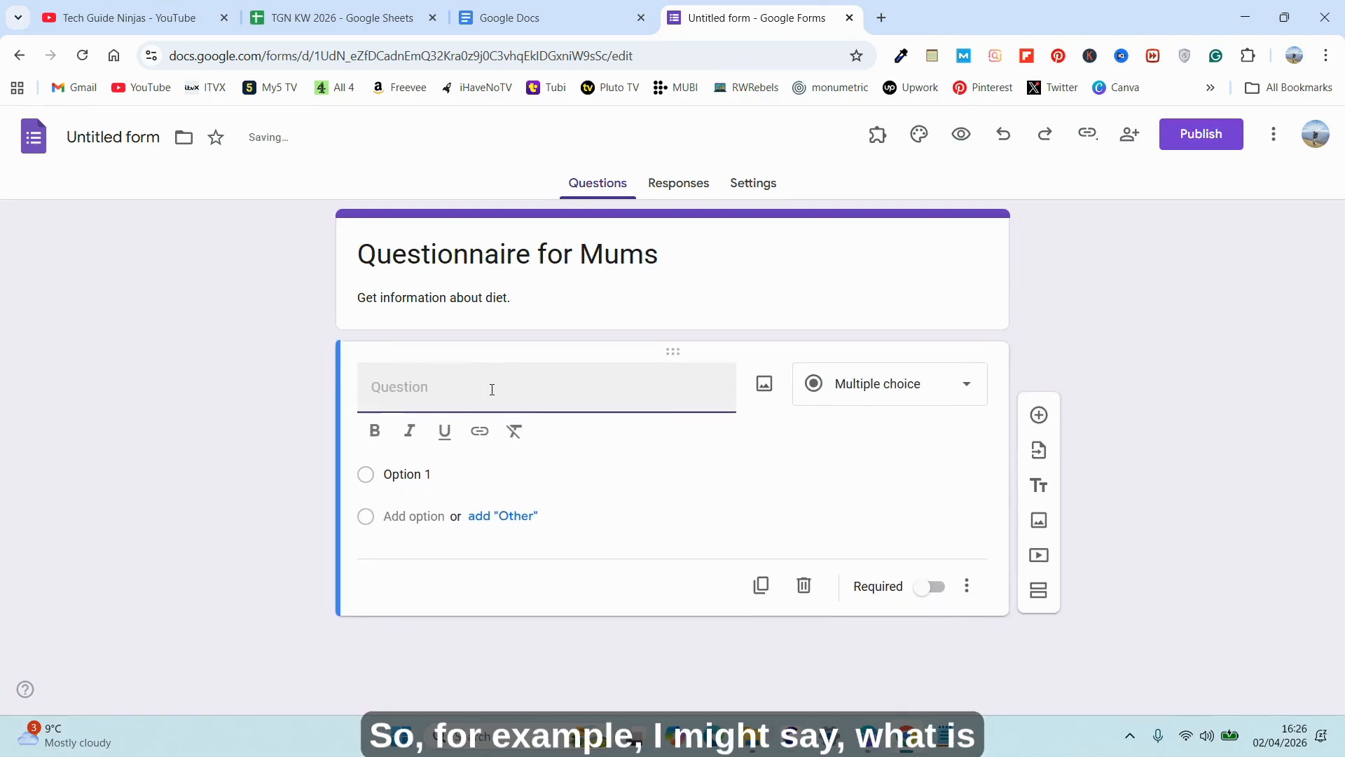
type("What is your favou")
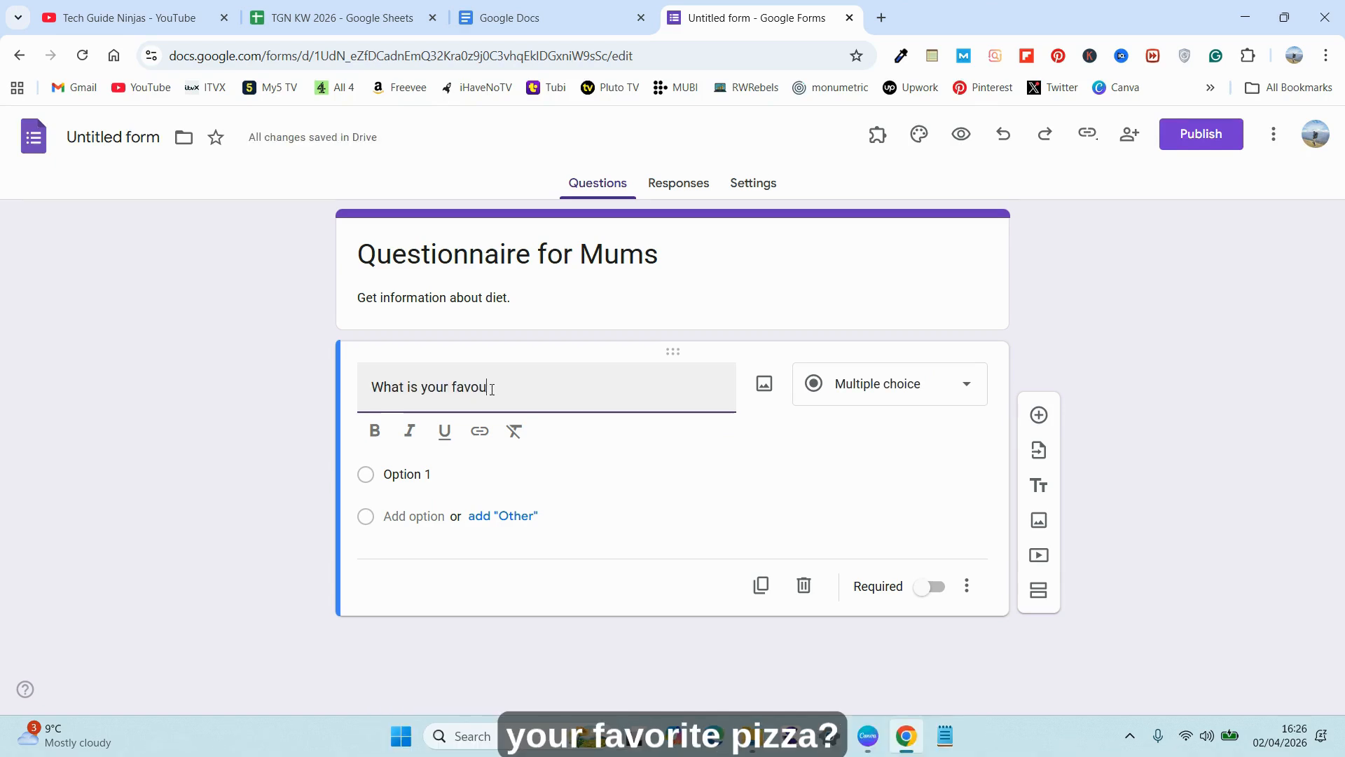
type("rite izza?")
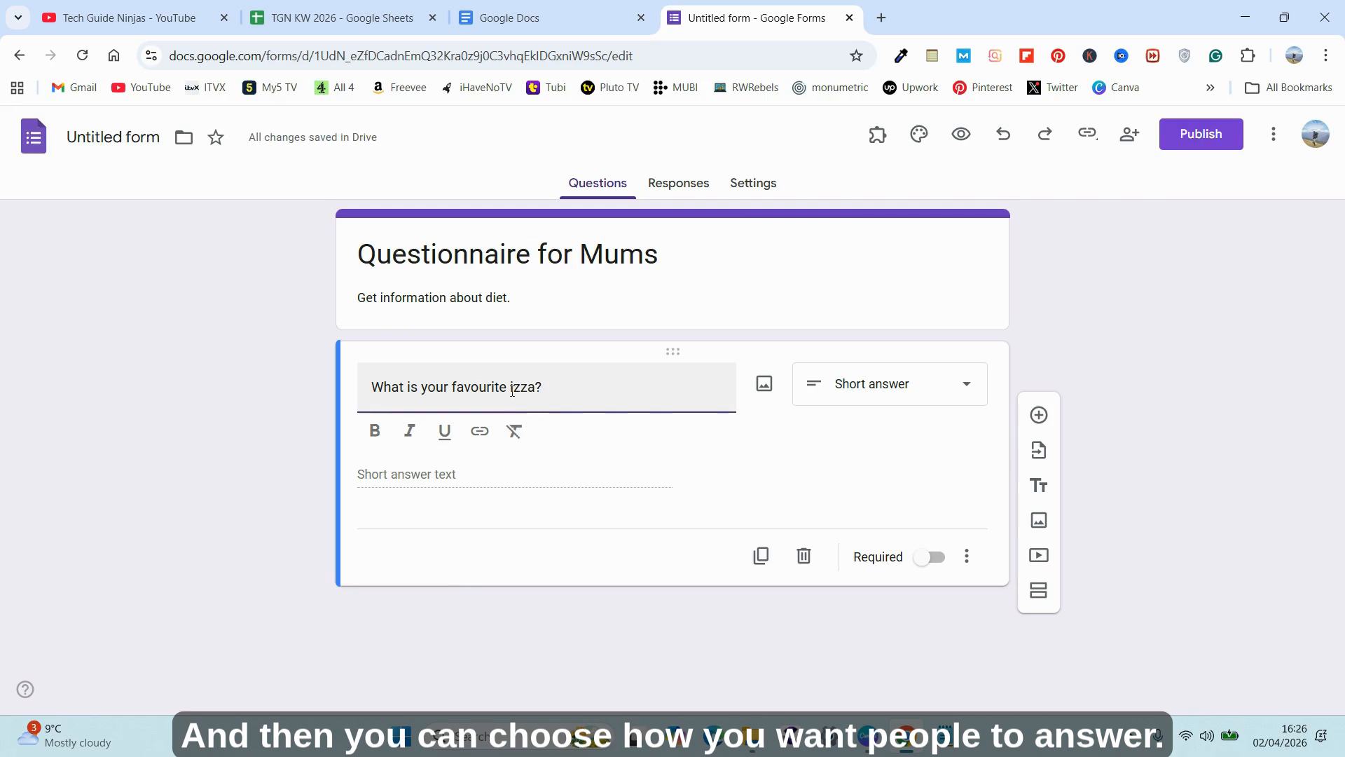
type("p")
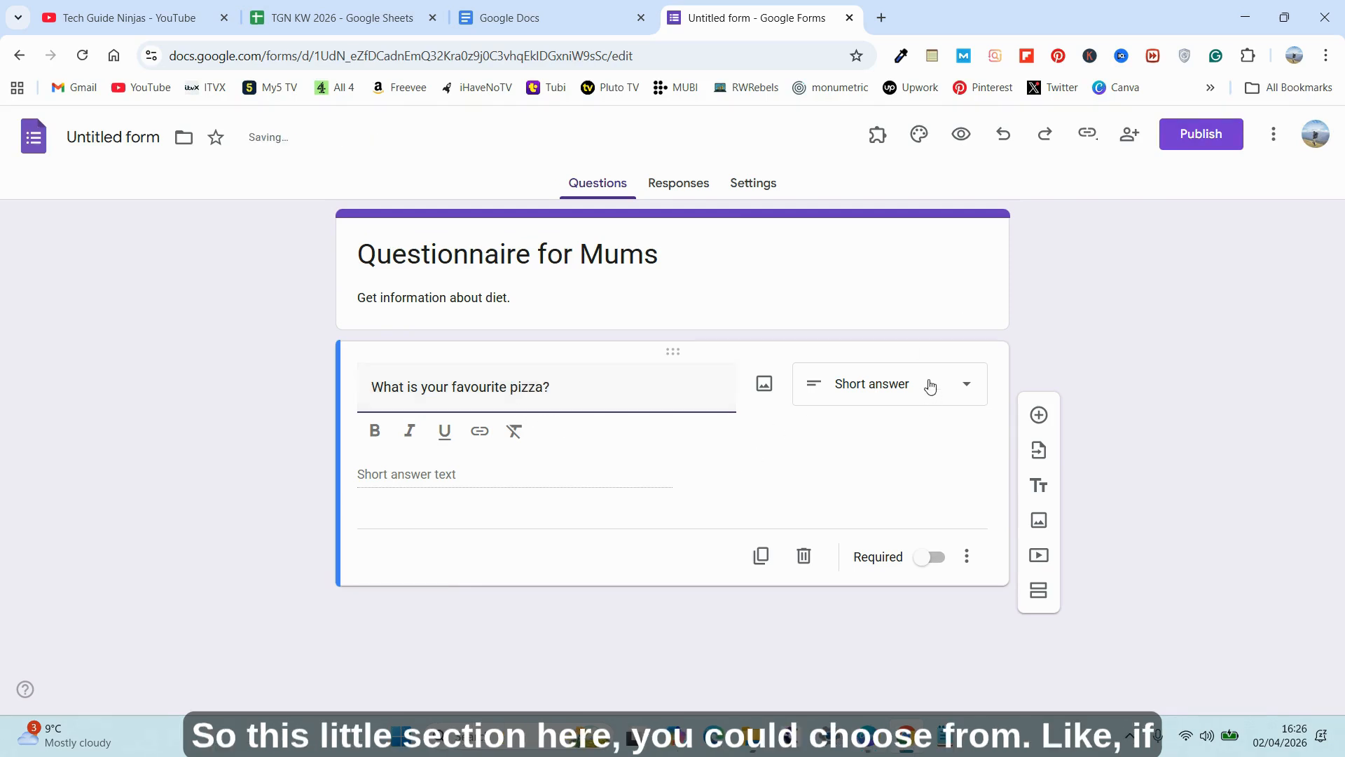
left_click(965, 387)
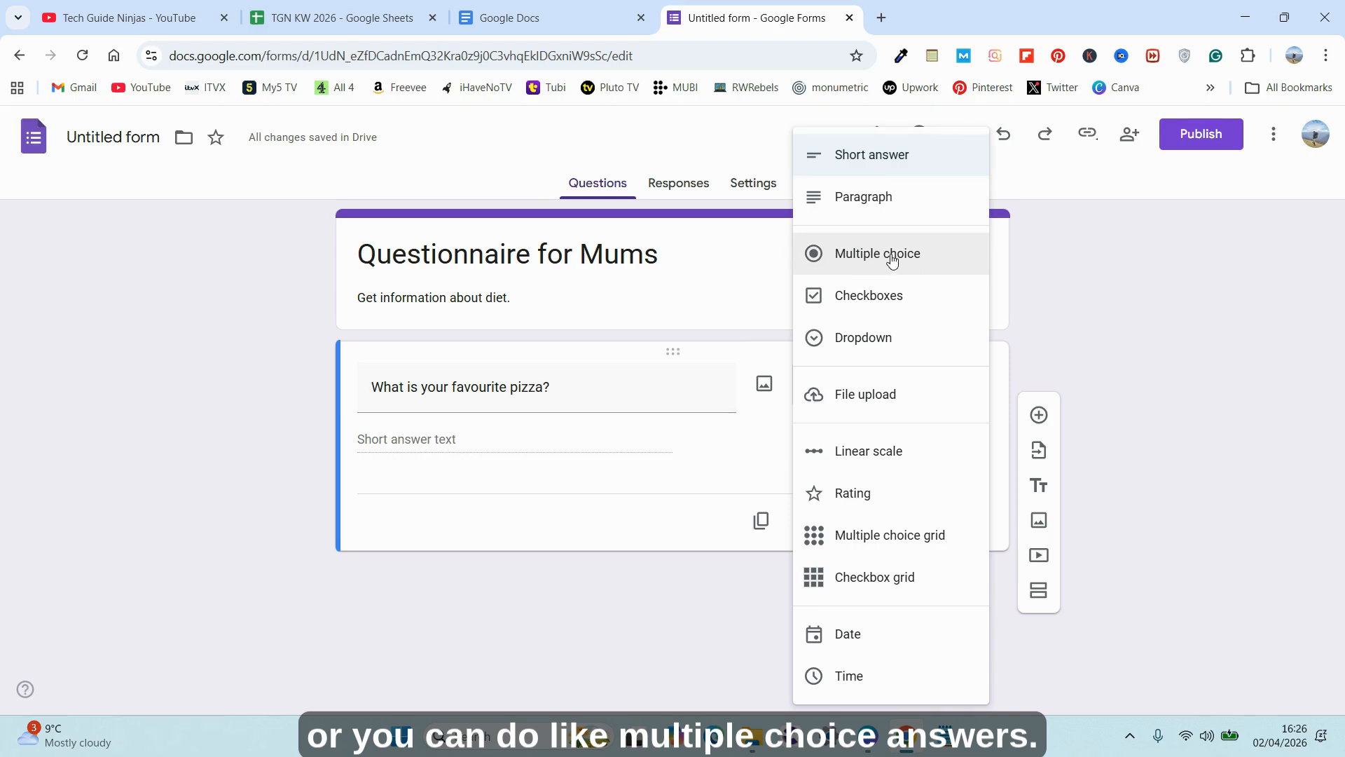
left_click(889, 158)
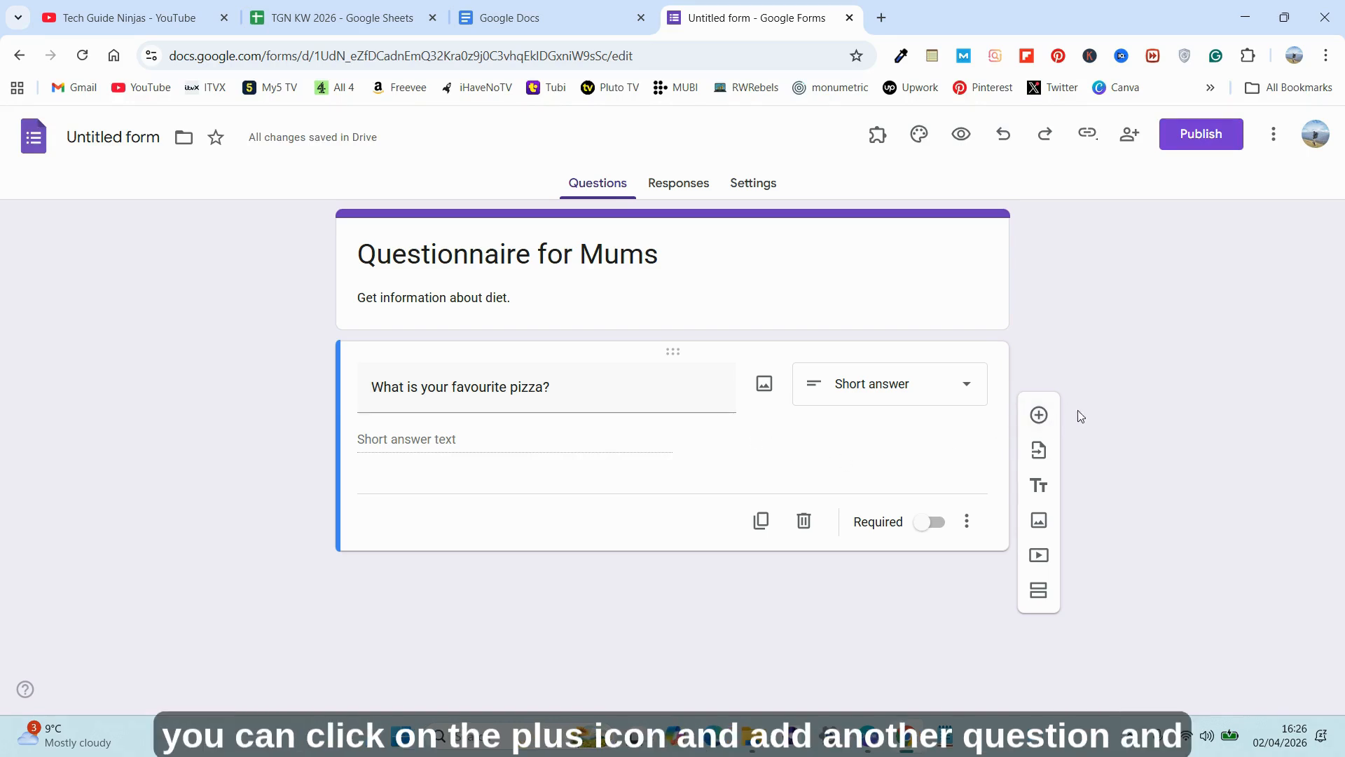
Step: Add a second question reading "Do you like fruit?" below the pizza question
left_click(1039, 416)
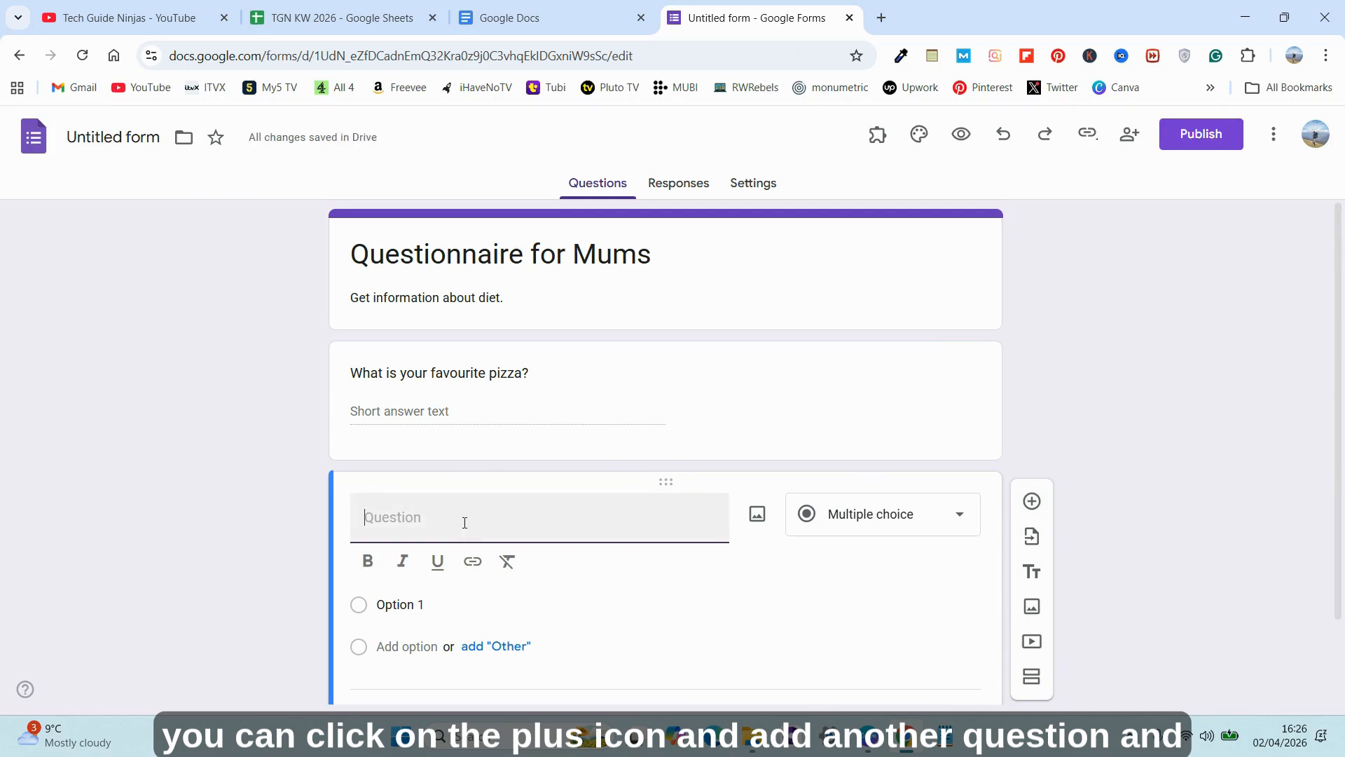
type("Do yo")
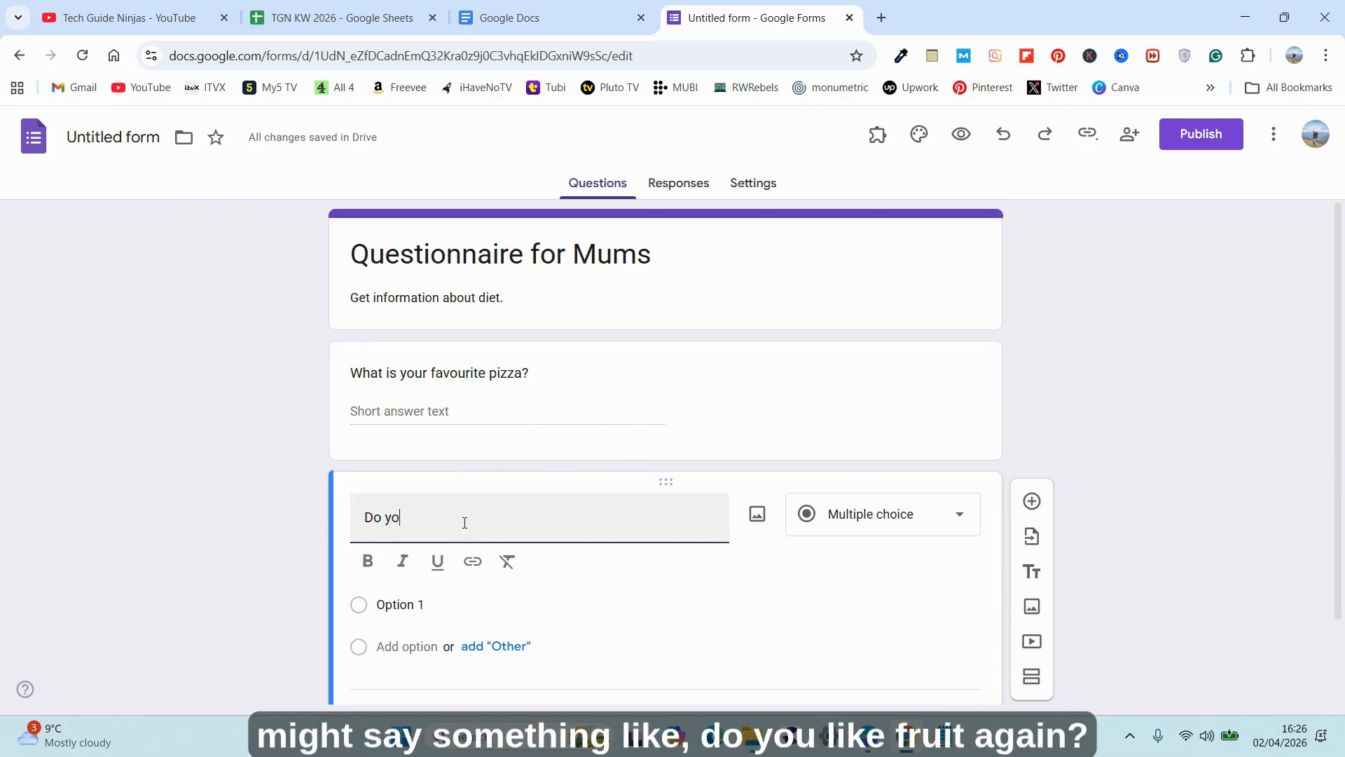
type("u like fru")
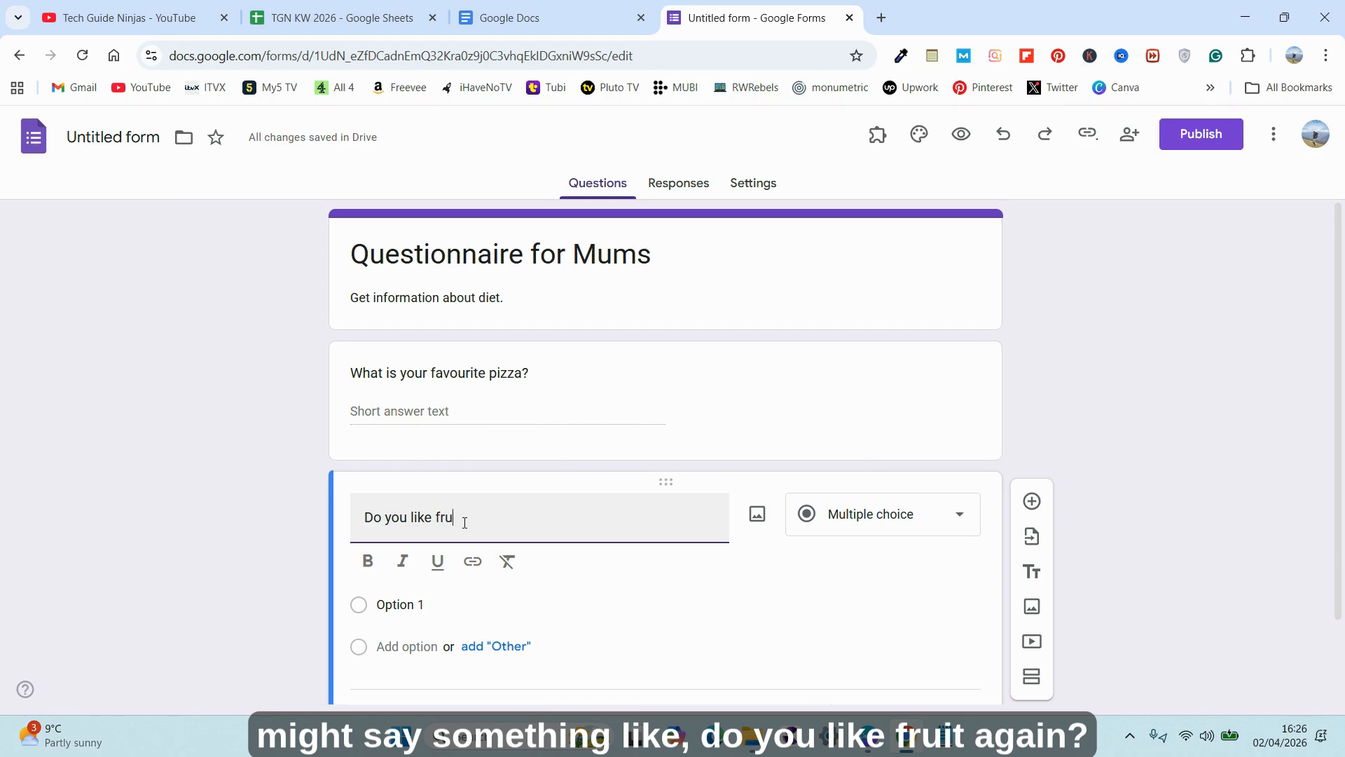
type("it?")
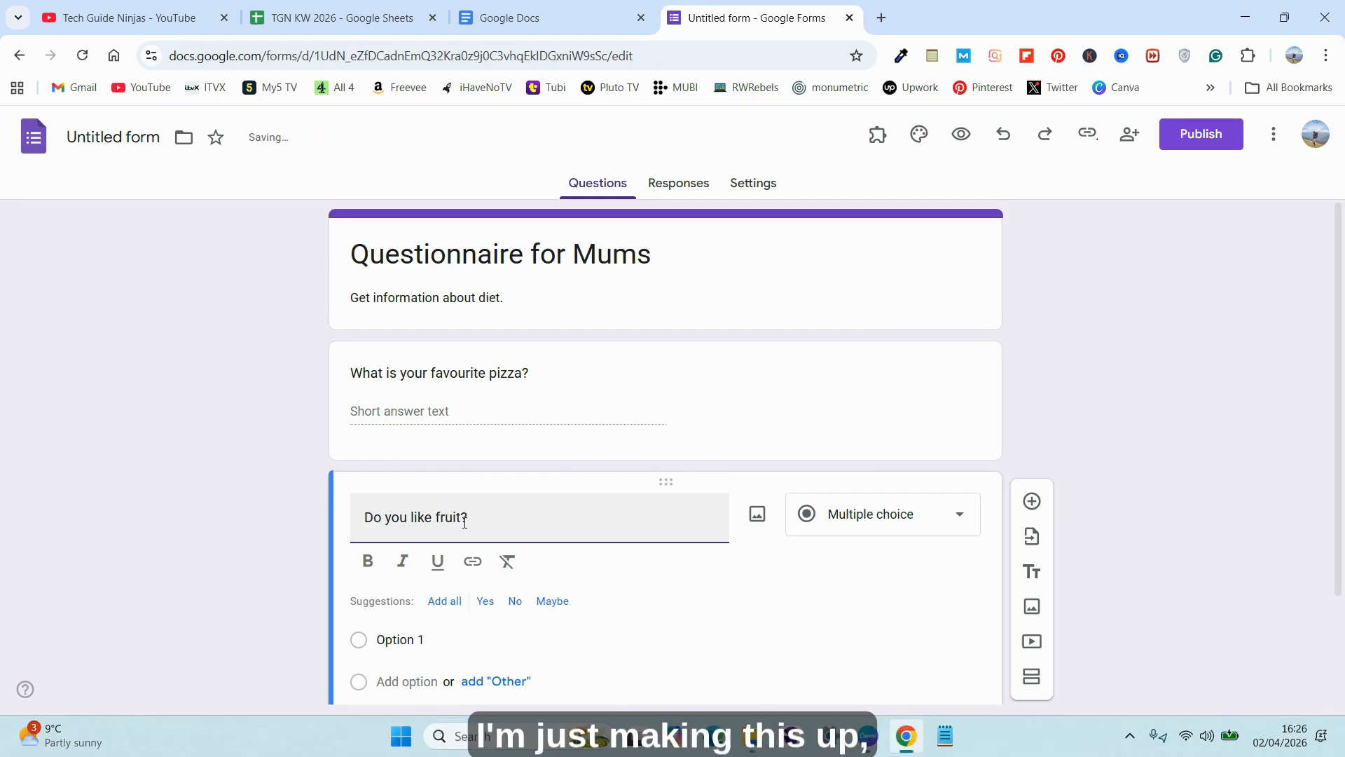
Step: Give the fruit question the multiple-choice answers "Yes" and "No"
scroll(556, 460, "down", 2)
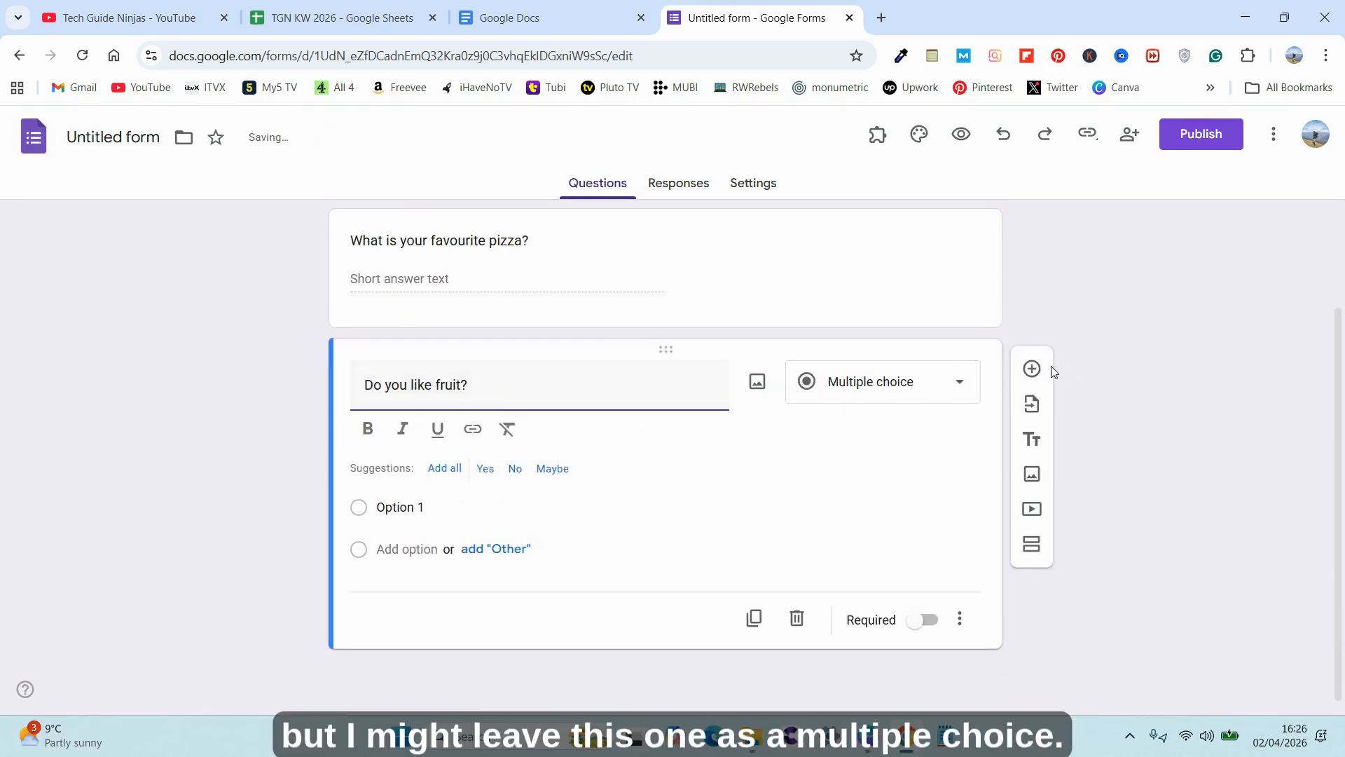
left_click(434, 508)
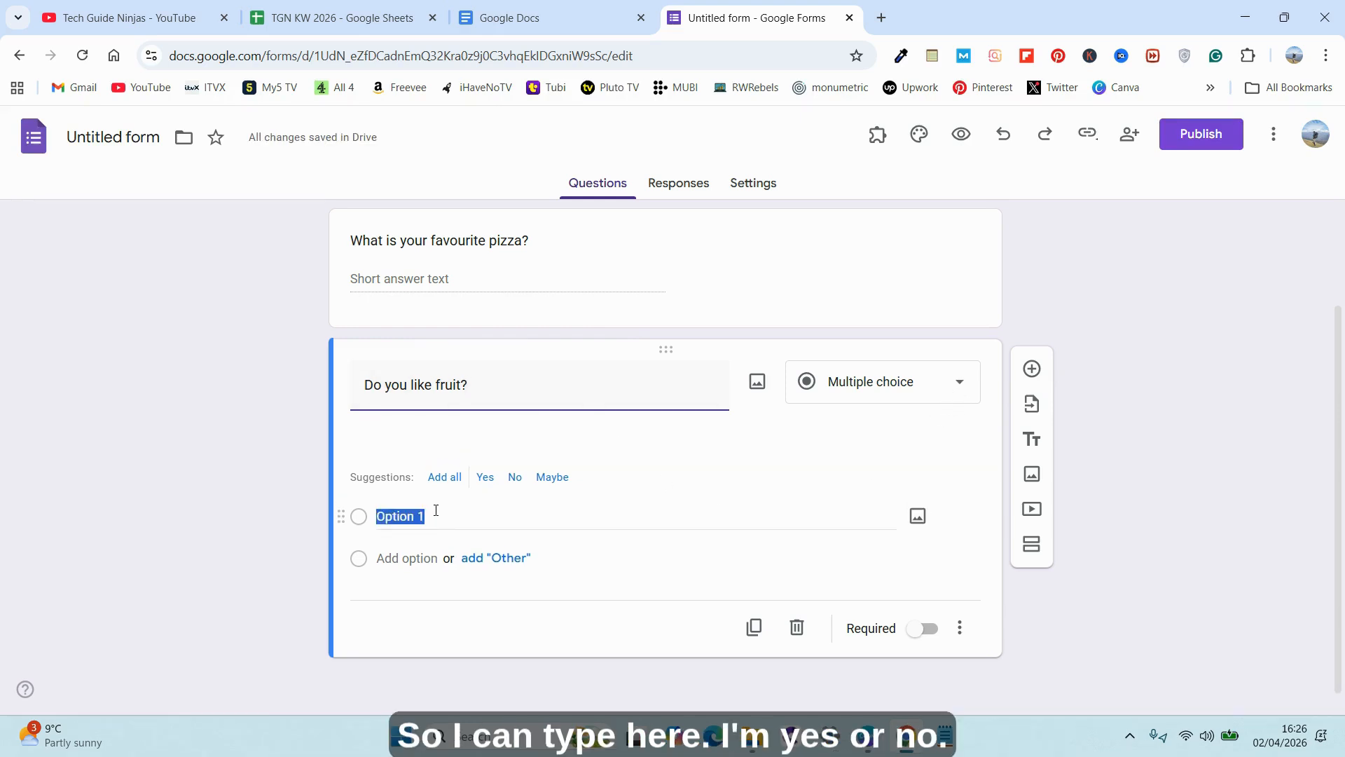
key("BackSpace")
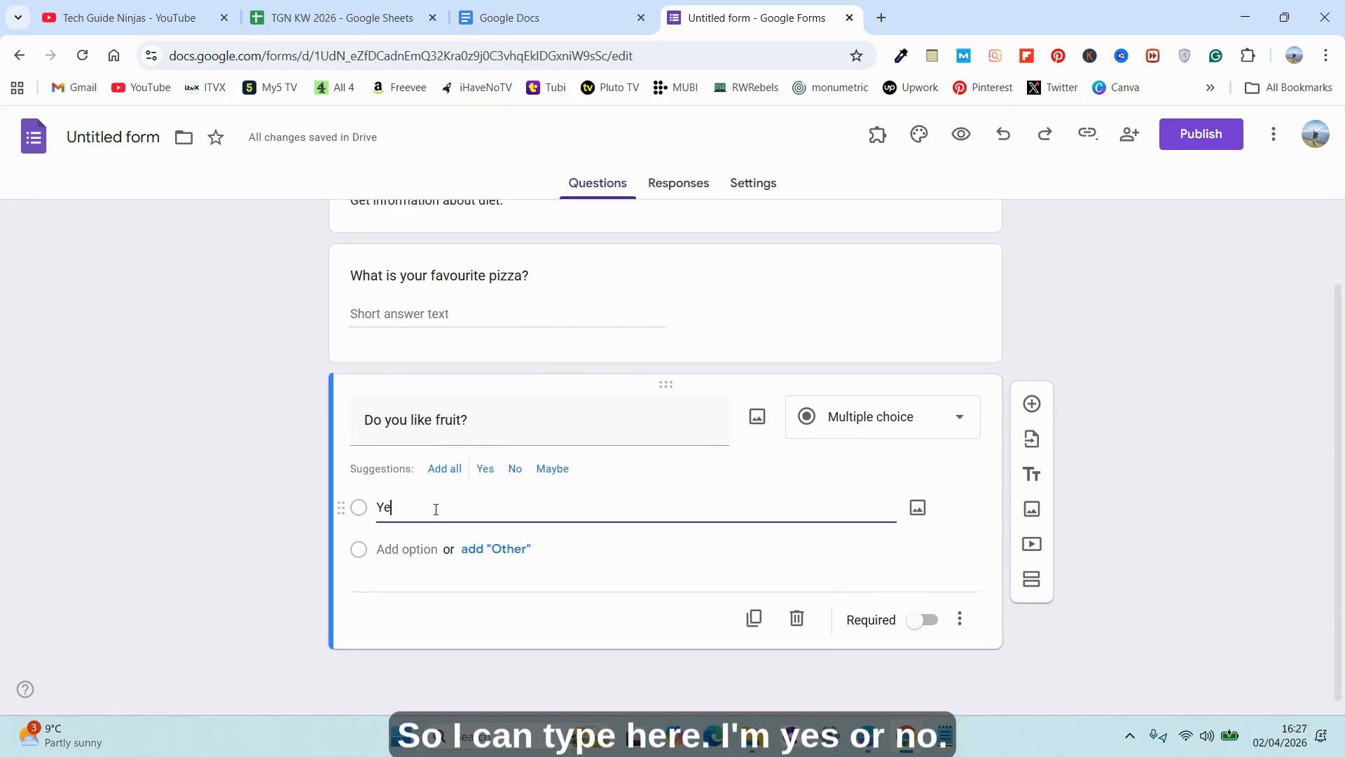
left_click(413, 549)
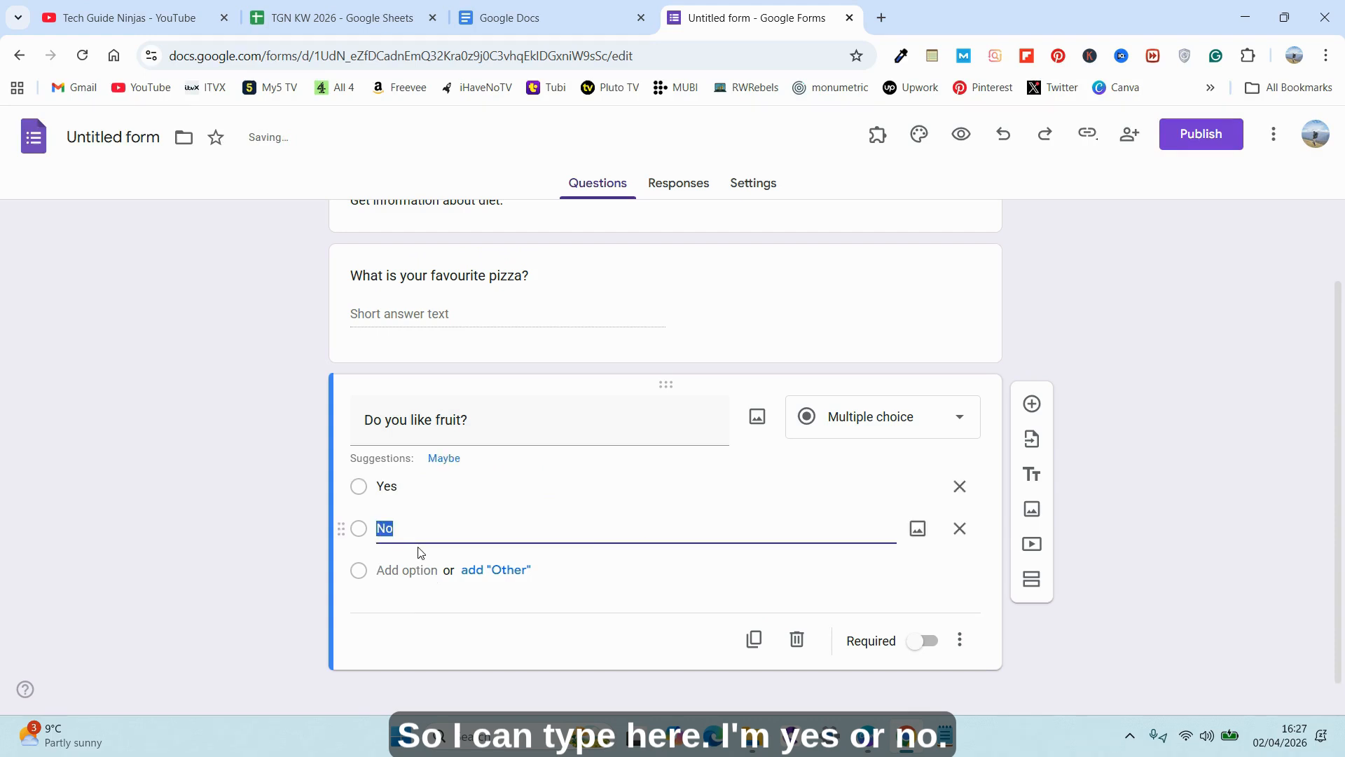
left_click(592, 531)
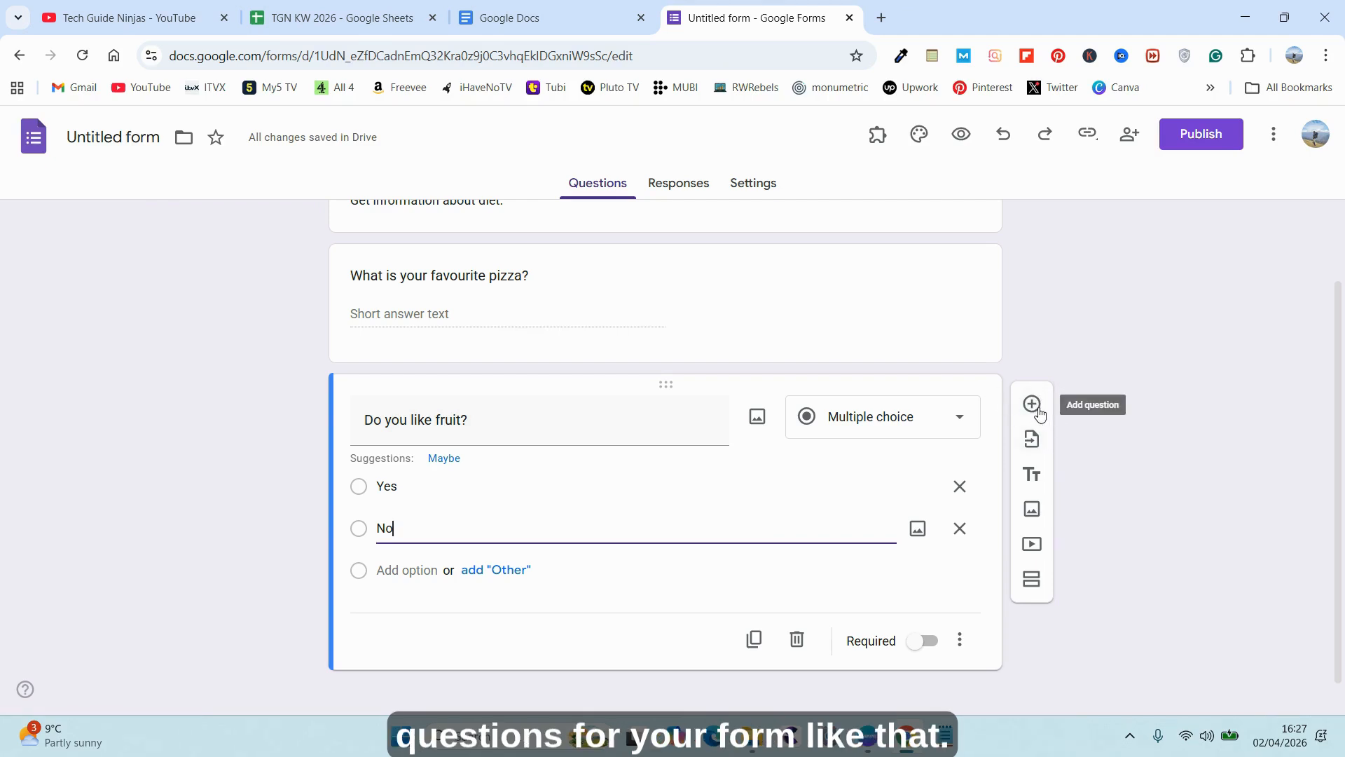
Step: Add a new section after the fruit question
left_click(1035, 591)
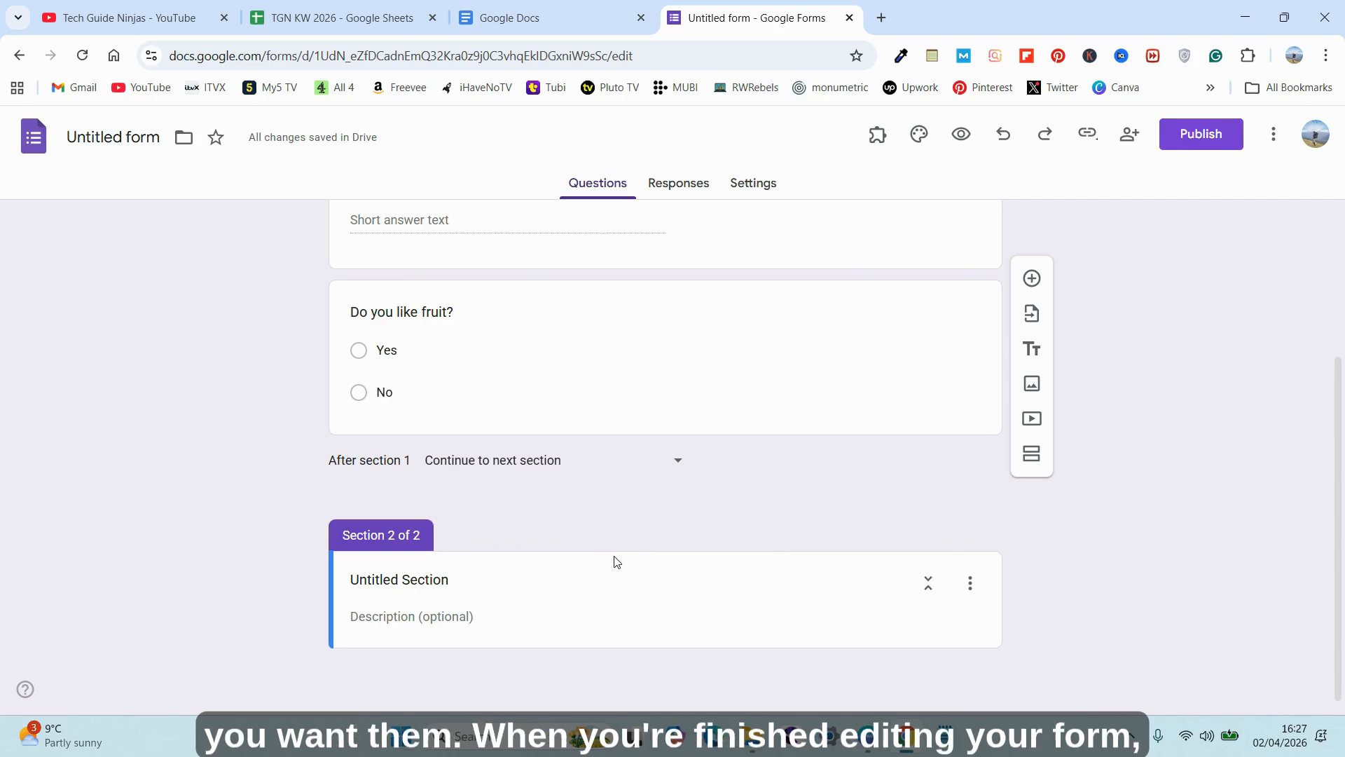
scroll(613, 554, "up", 1)
scroll(614, 559, "up", 3)
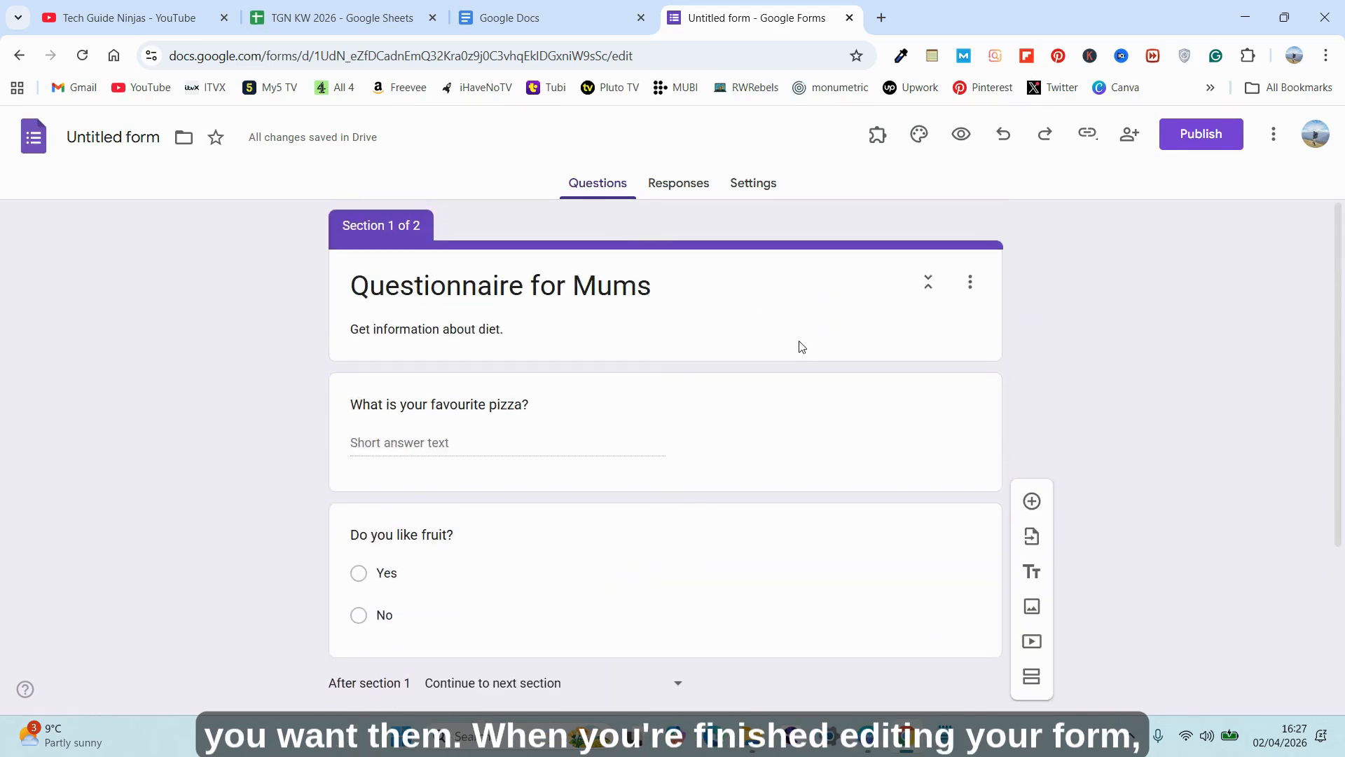
Step: Review the form's responses and settings, and return to its questions
left_click(676, 186)
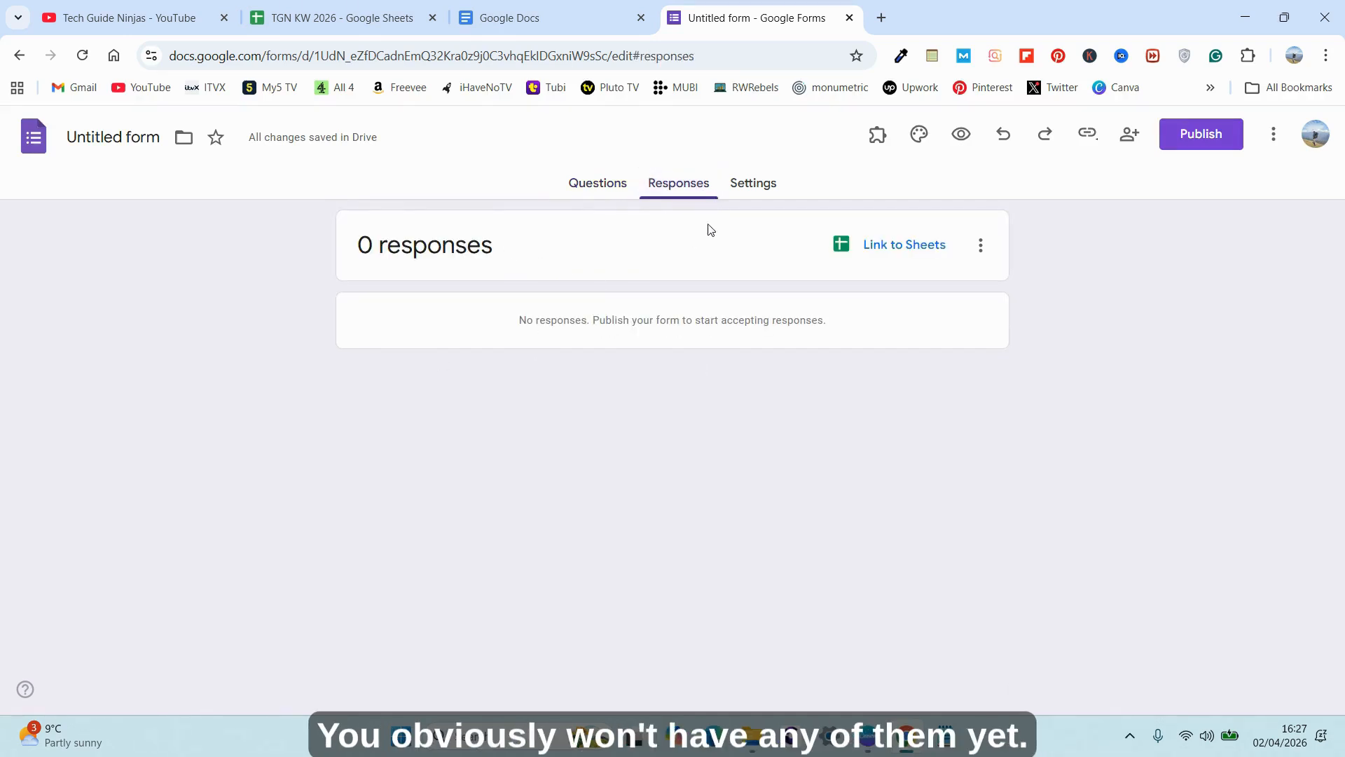
left_click(754, 183)
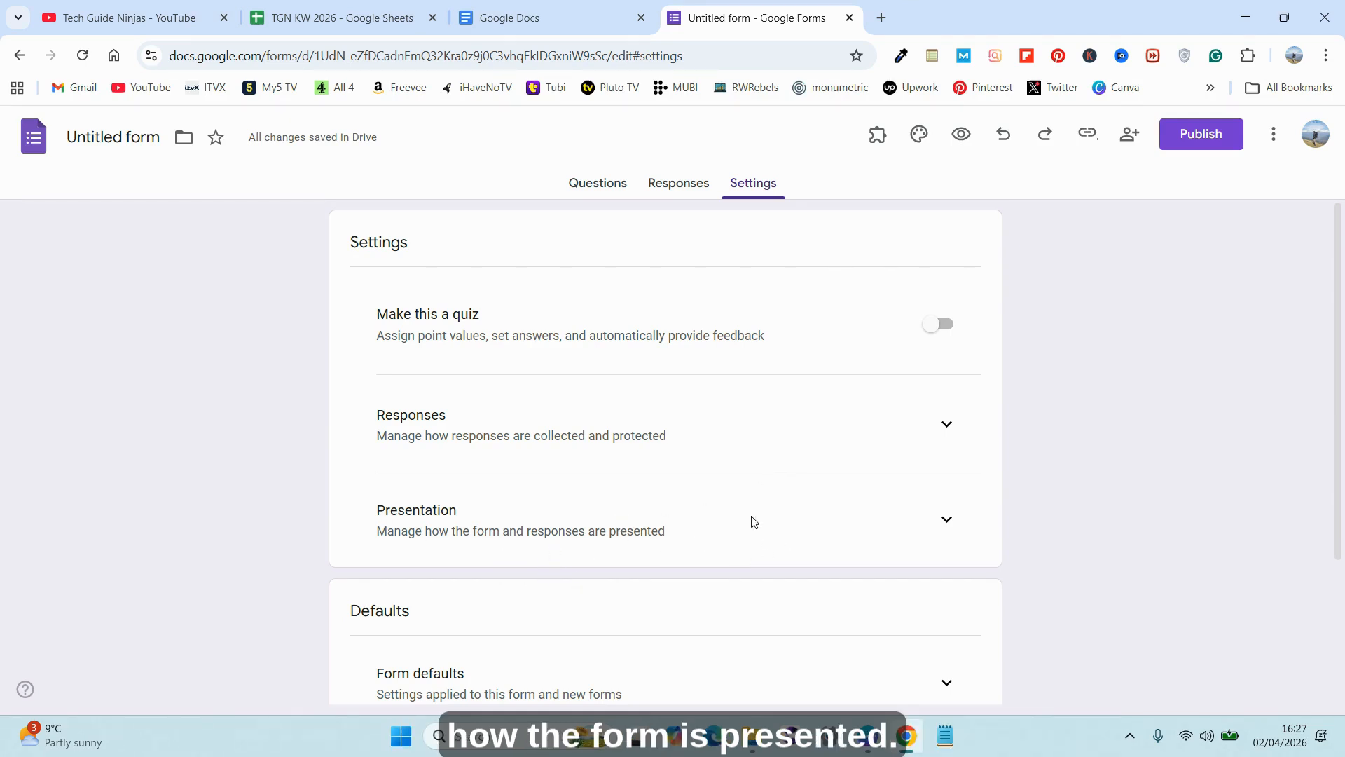
left_click(599, 185)
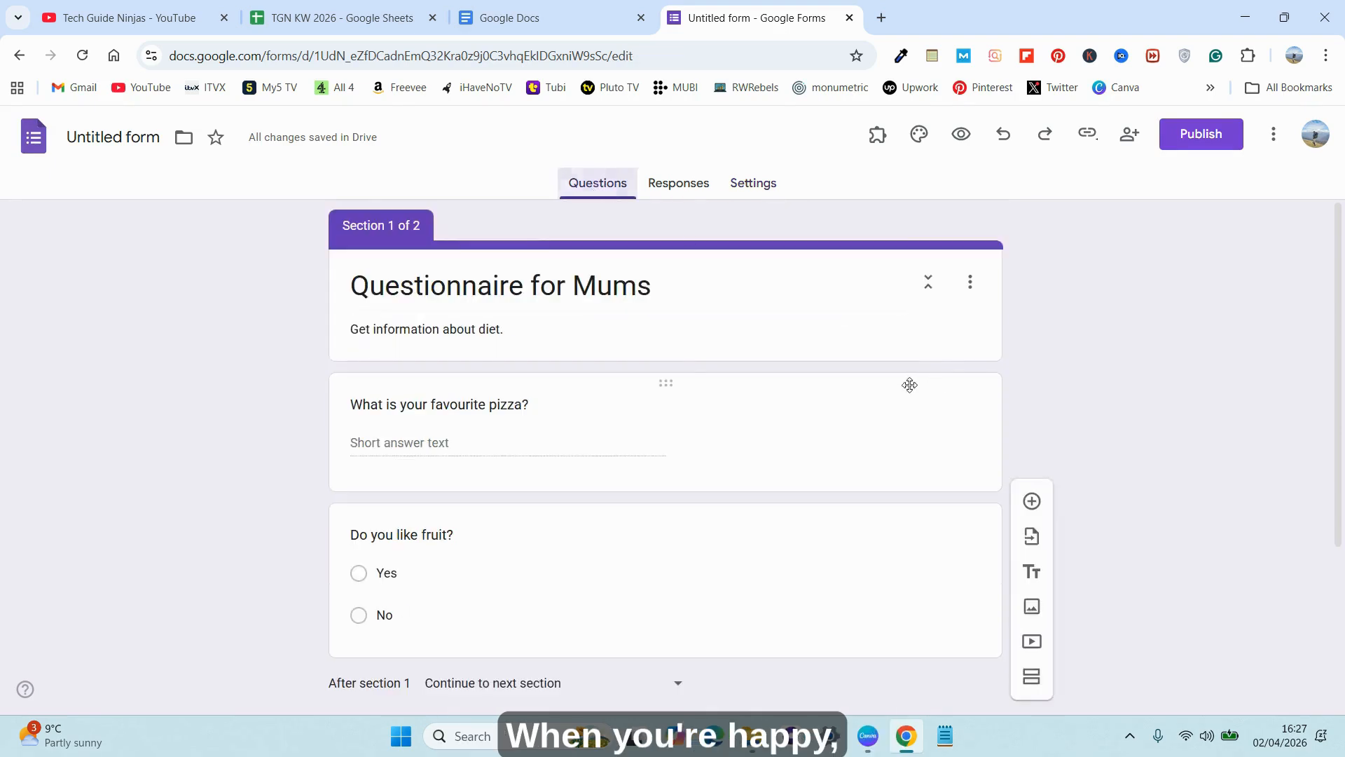
Step: Publish the form for anyone with the link and shorten the responder URL
left_click(1205, 141)
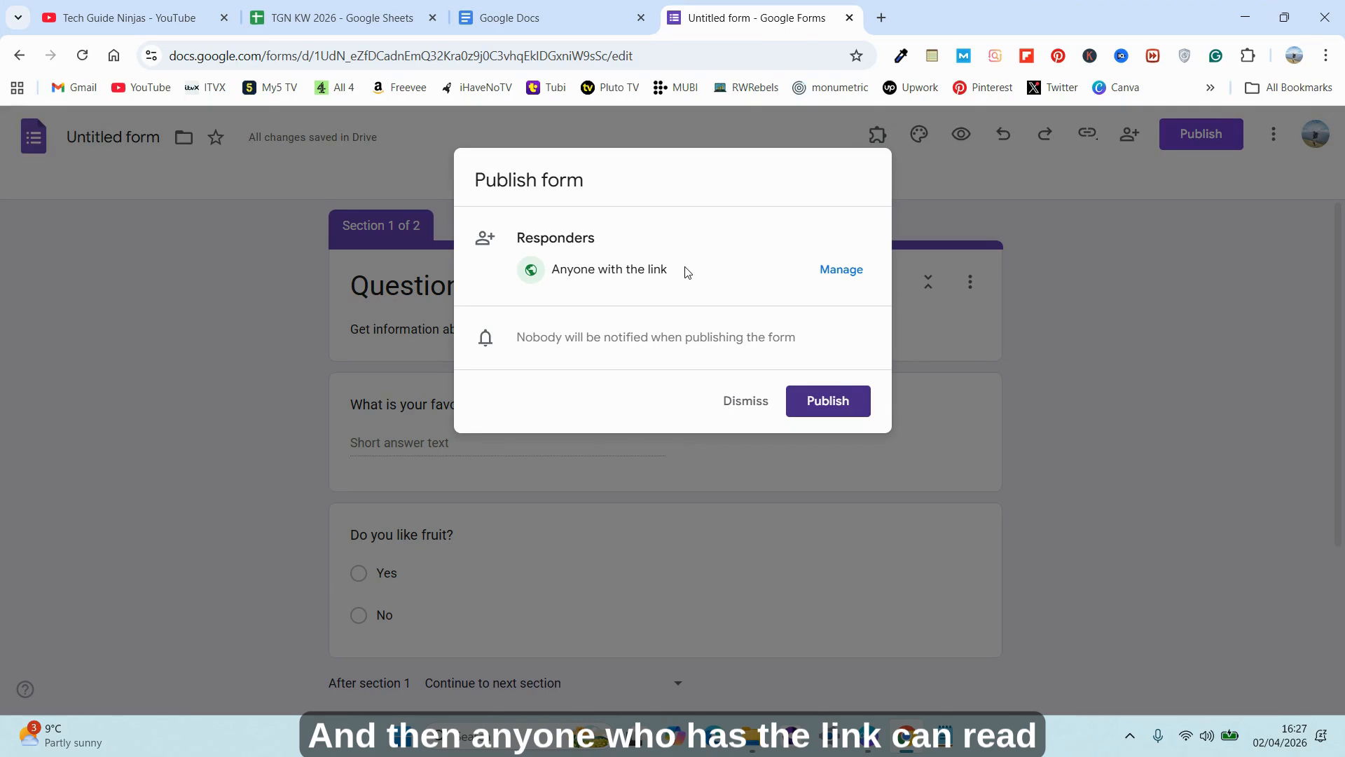
left_click(844, 401)
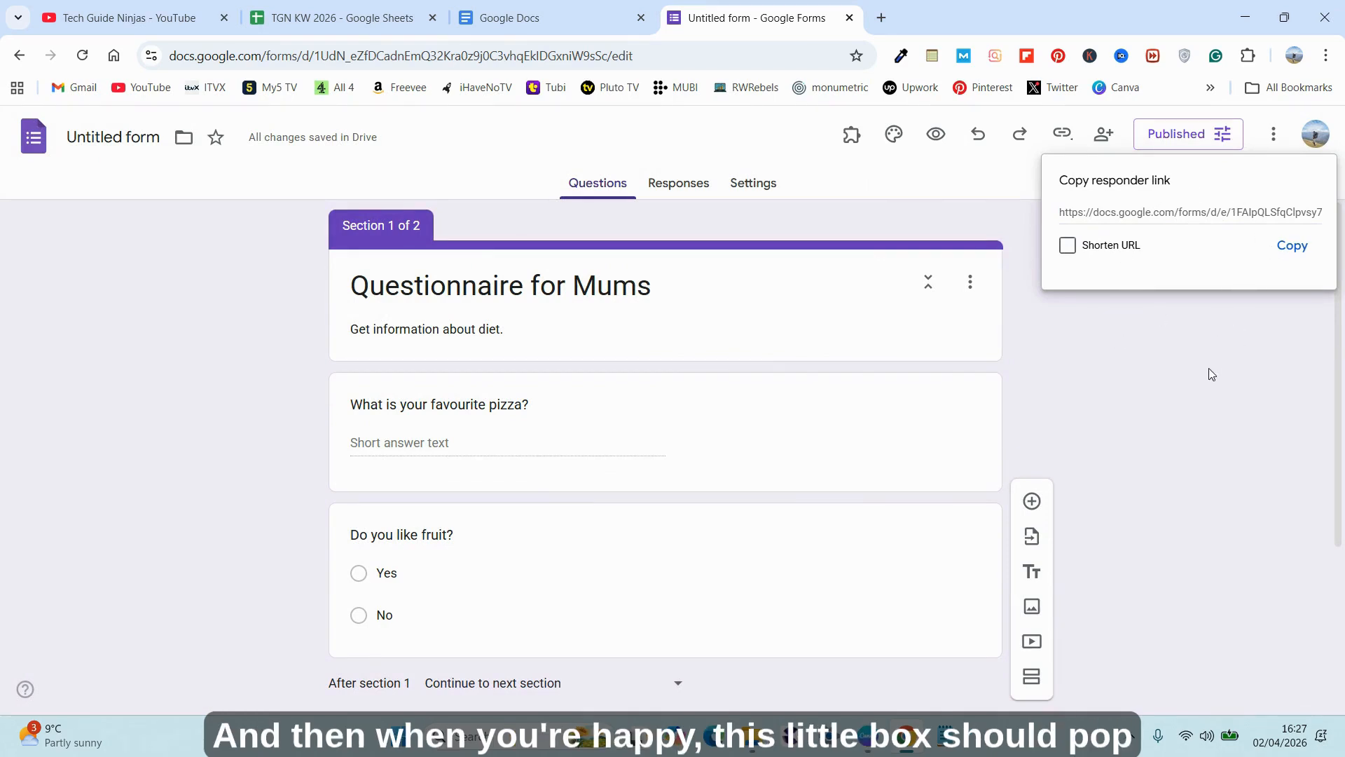
left_click(1068, 246)
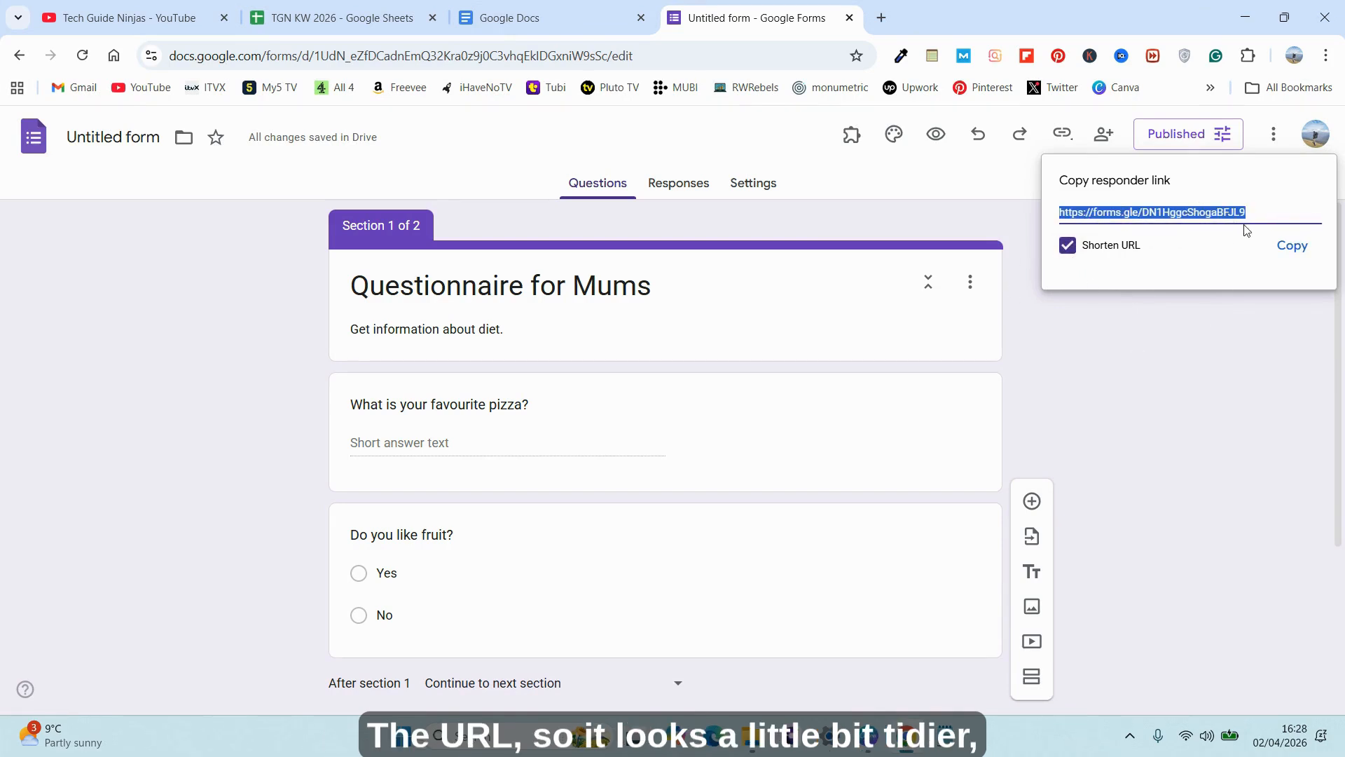